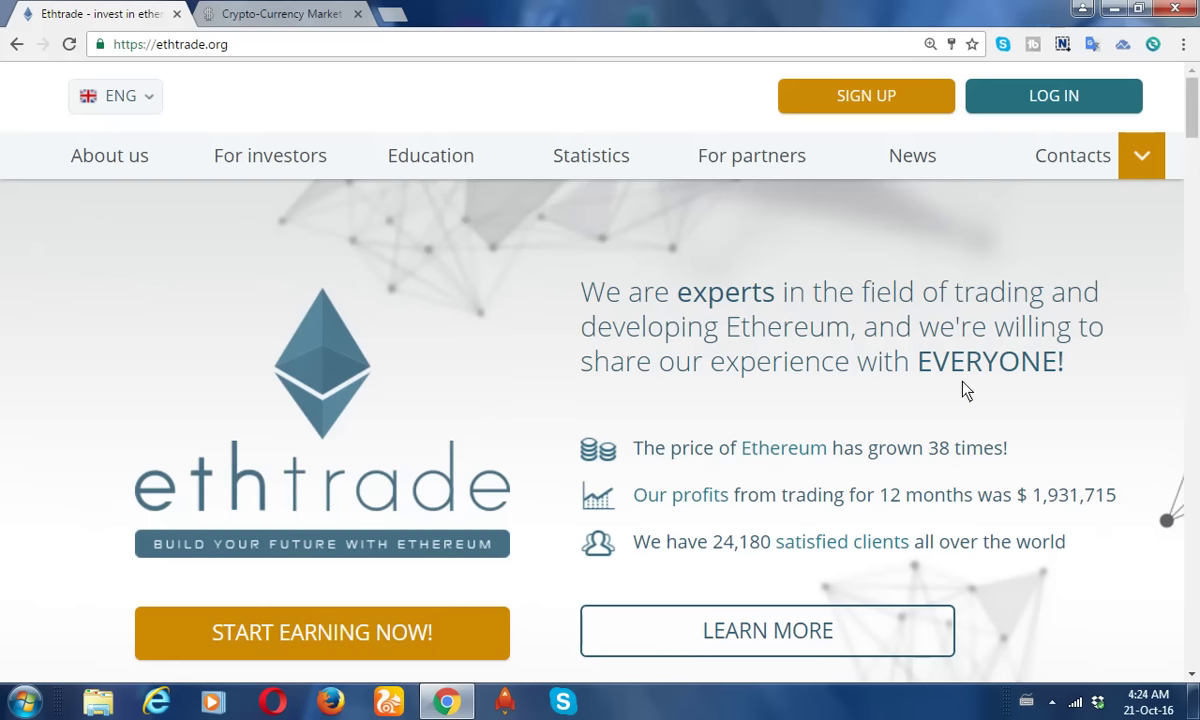
# Log in to Ethtrade with the saved credentials and close the news popup.
pyautogui.click(1087, 95)
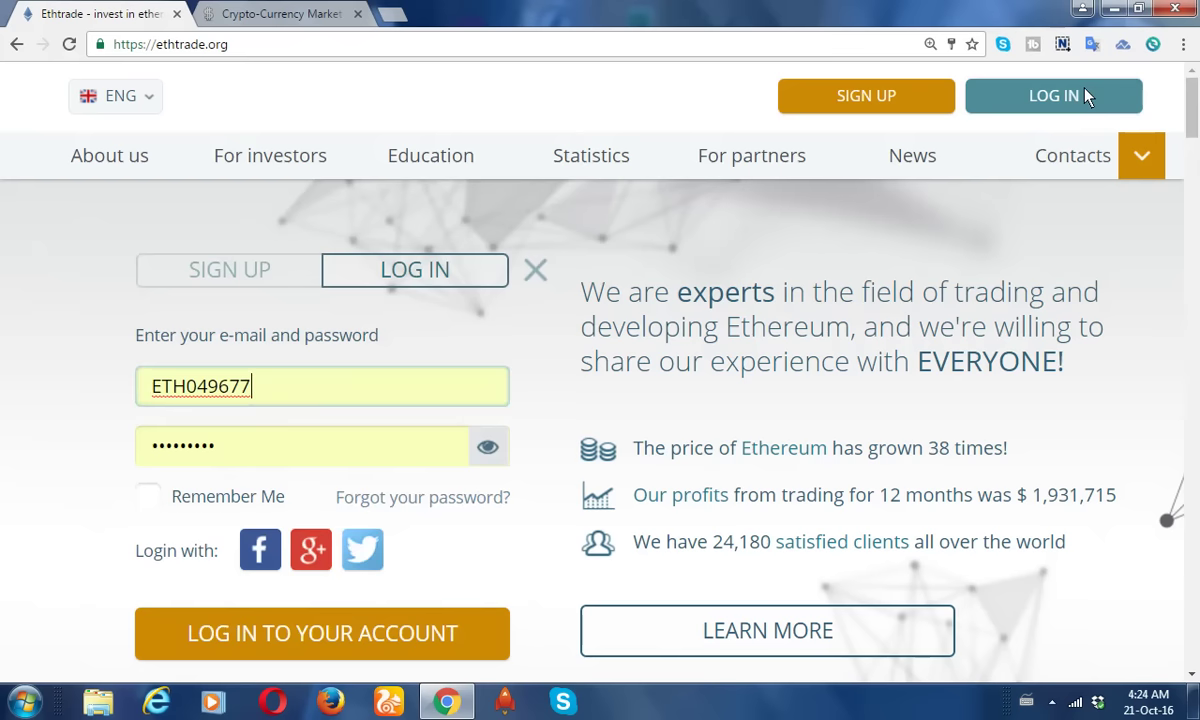
pyautogui.click(378, 637)
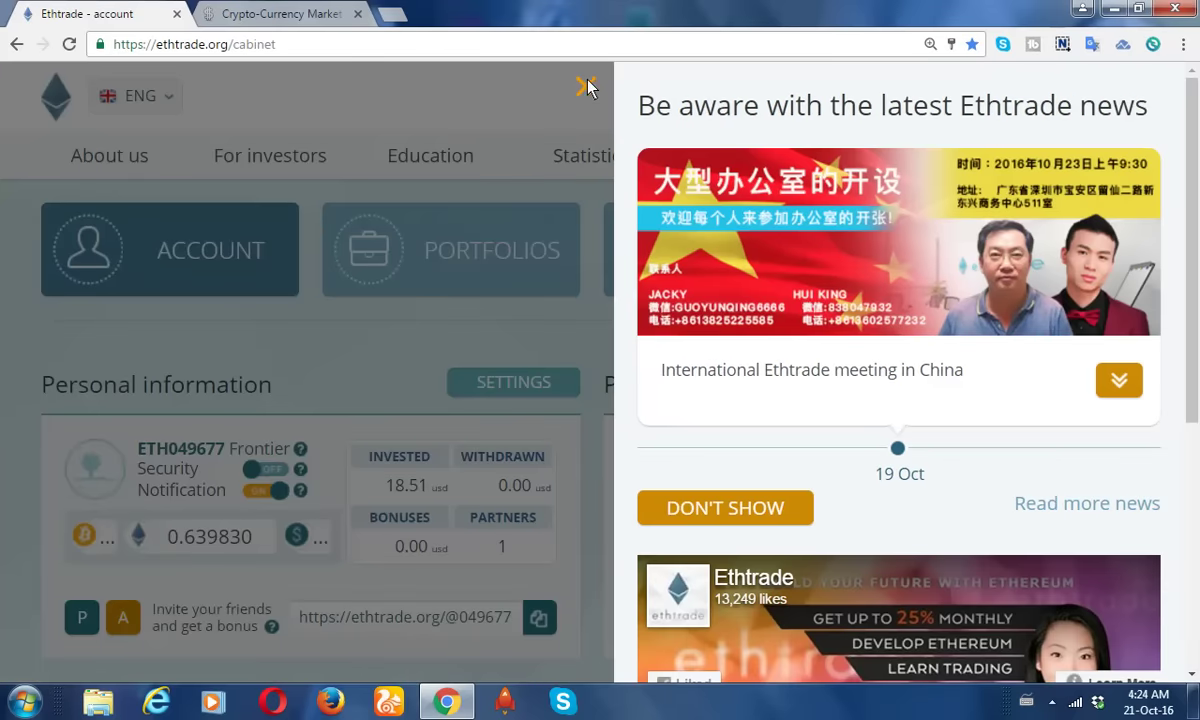
pyautogui.click(586, 87)
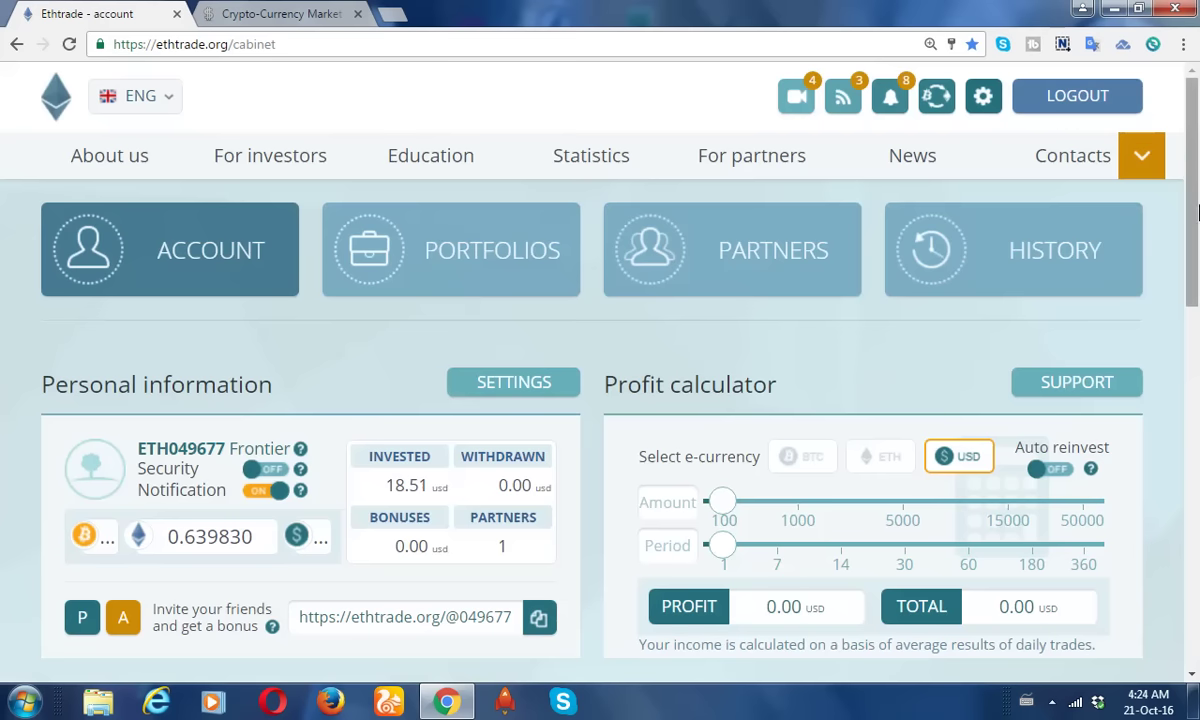
pyautogui.moveTo(1196, 150); pyautogui.dragTo(1196, 207)
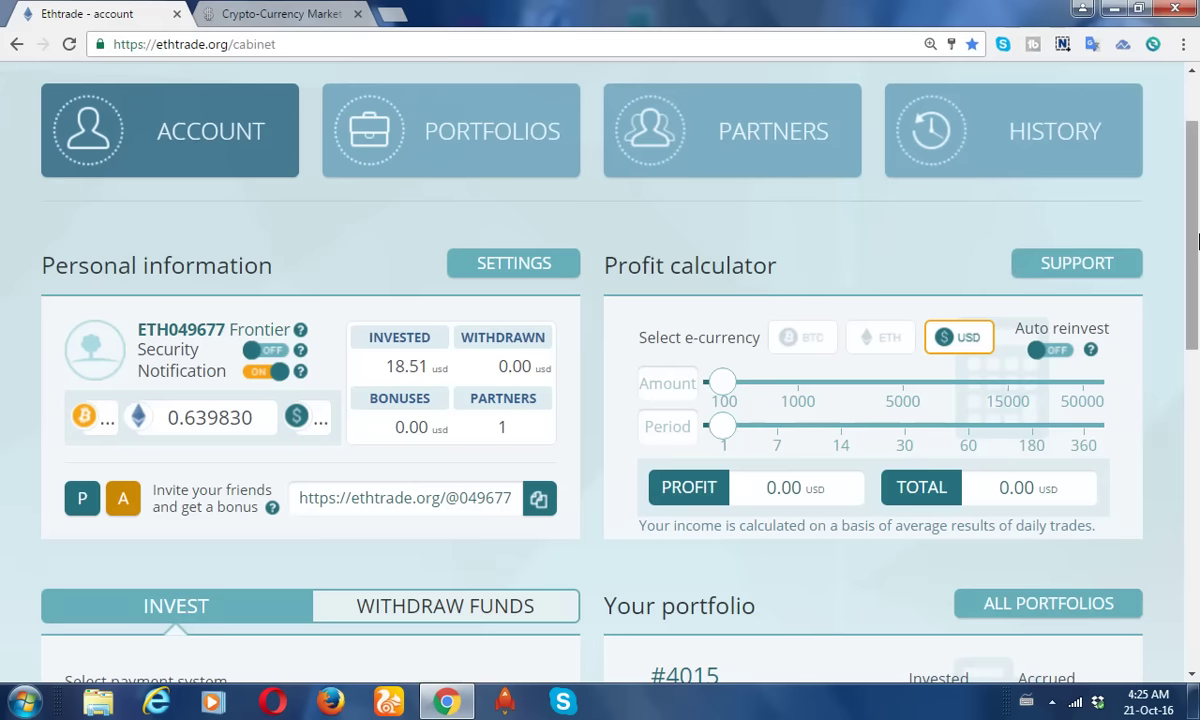
pyautogui.moveTo(1198, 240); pyautogui.dragTo(1198, 330)
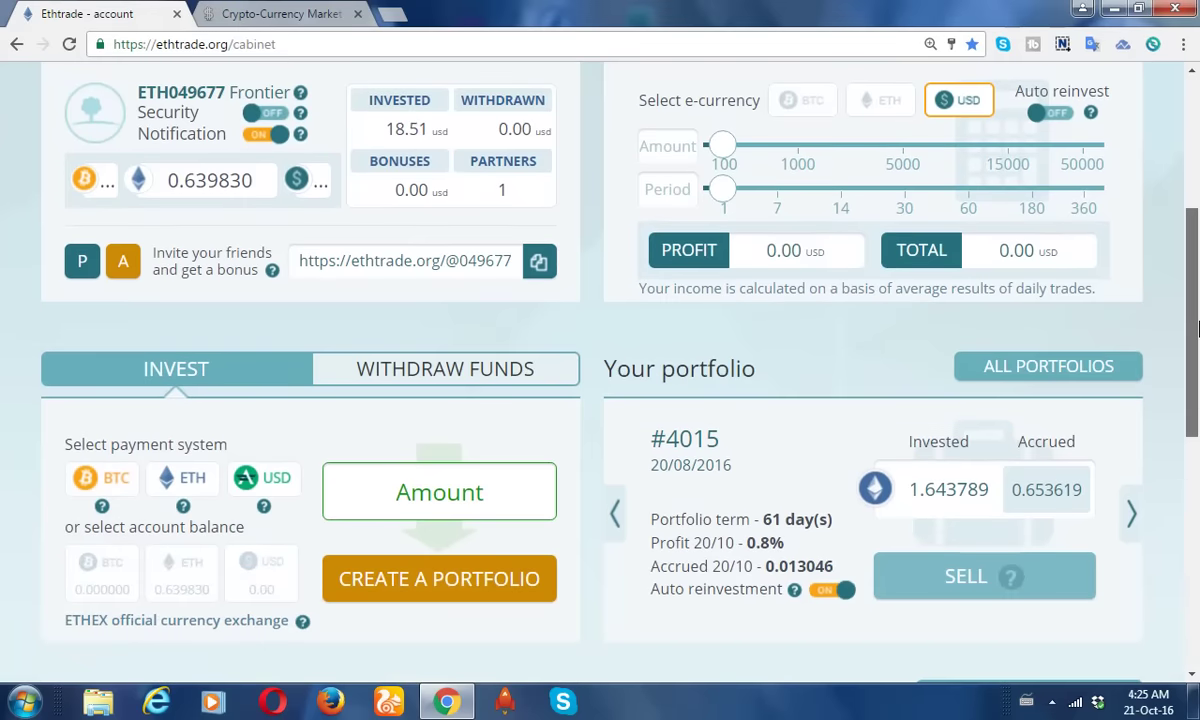
pyautogui.moveTo(1195, 330); pyautogui.dragTo(1198, 388)
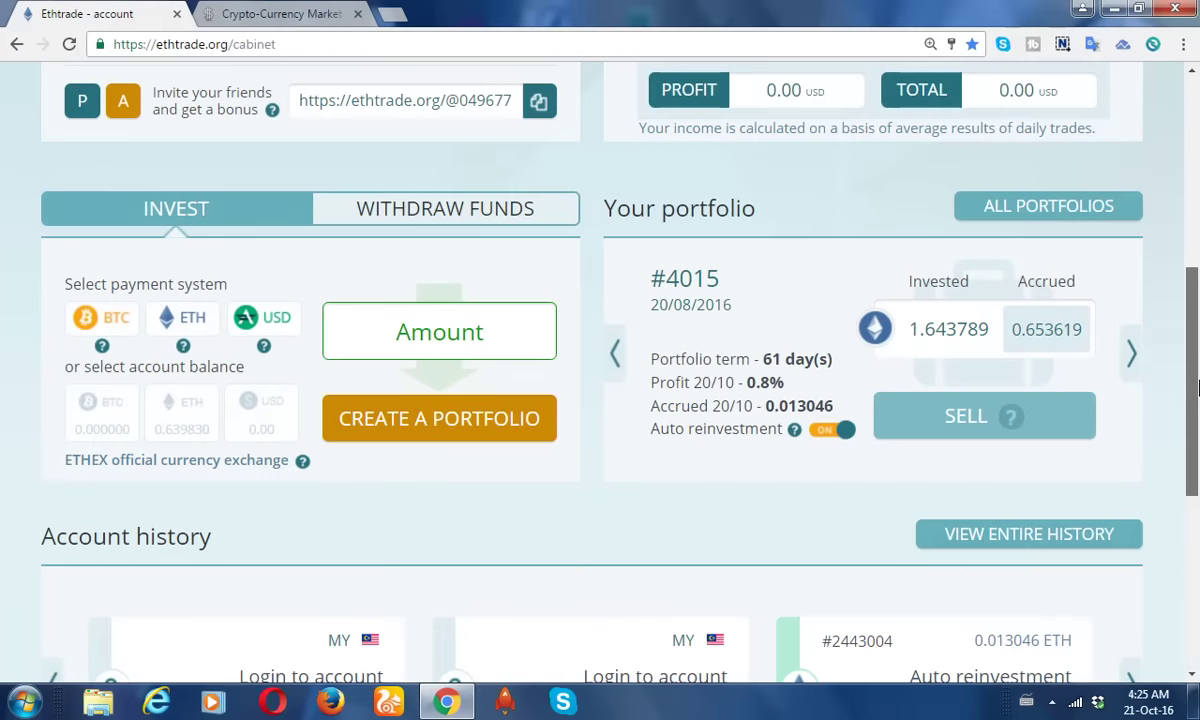
pyautogui.moveTo(1196, 388); pyautogui.dragTo(1196, 433)
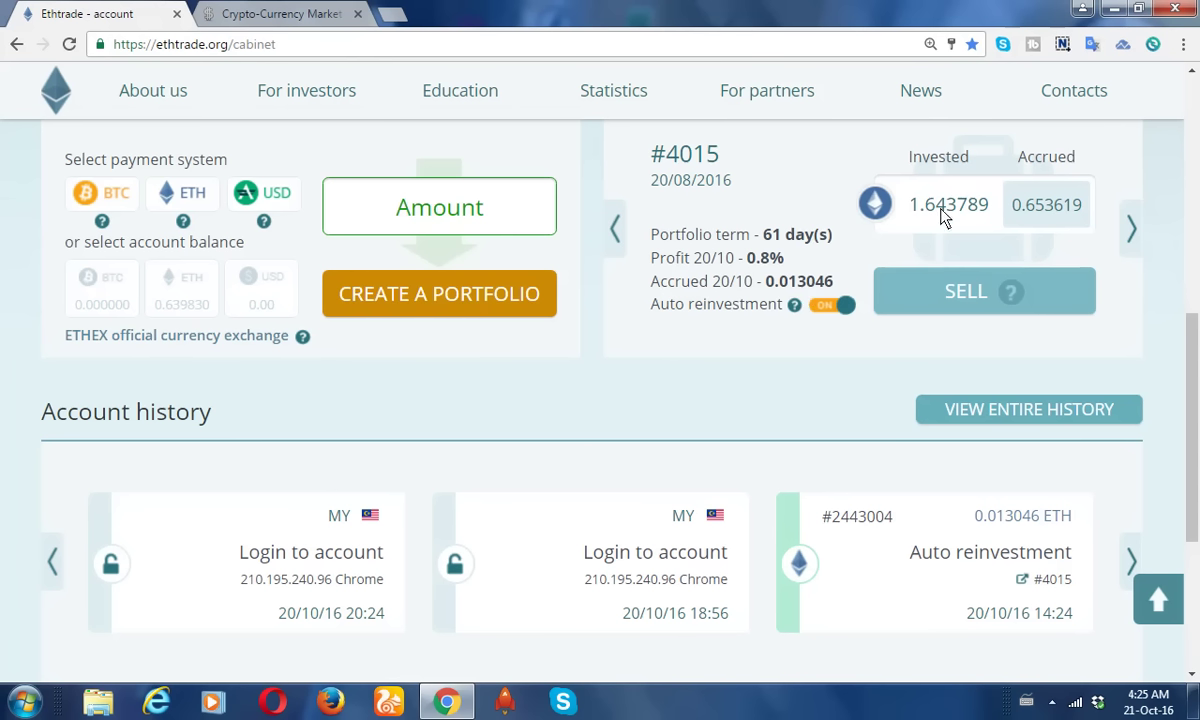
pyautogui.click(938, 300)
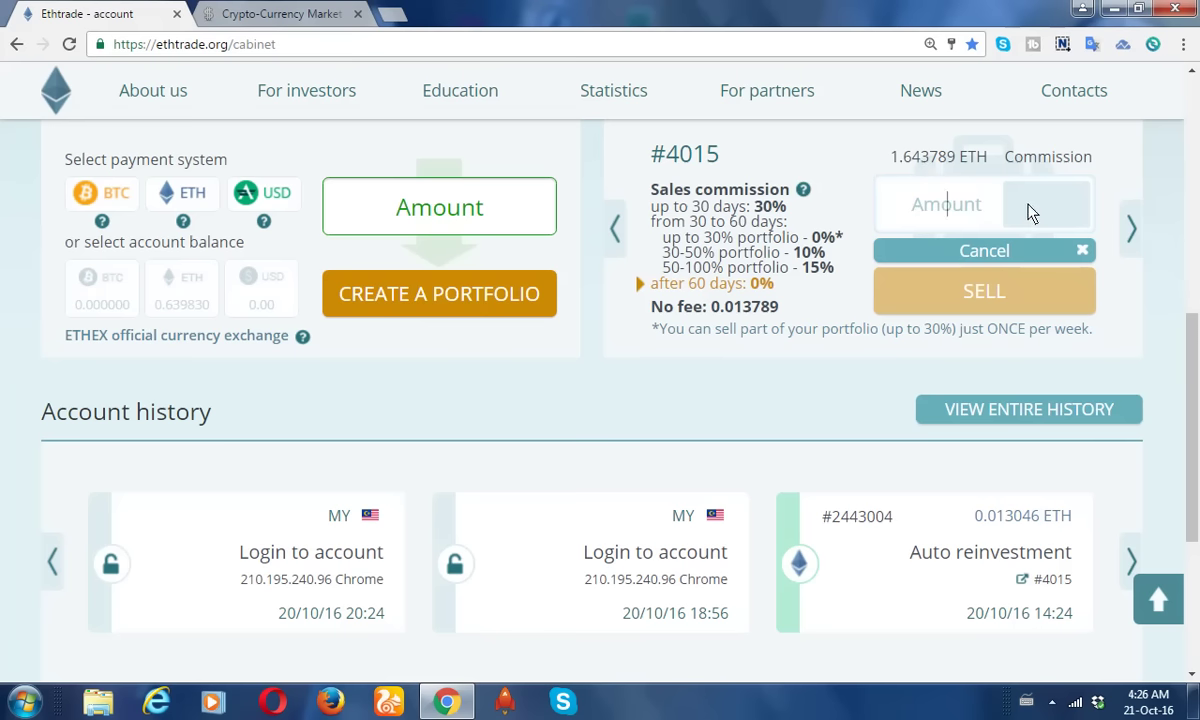
pyautogui.write('1')
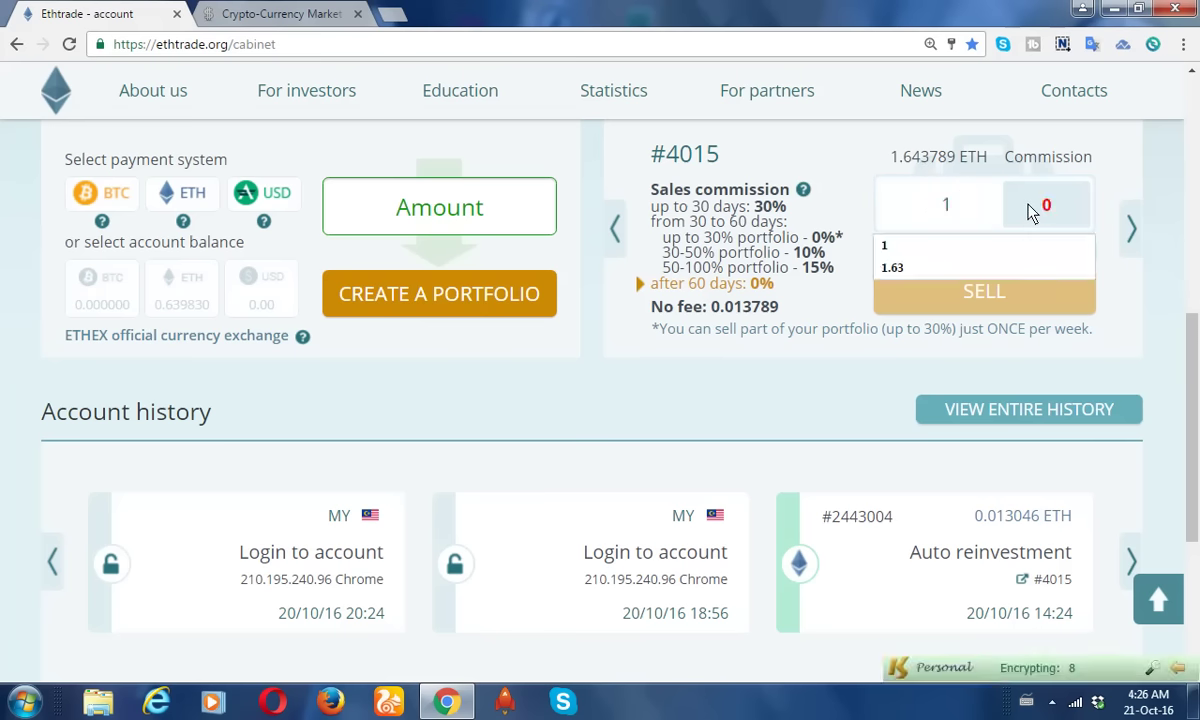
pyautogui.write('.6')
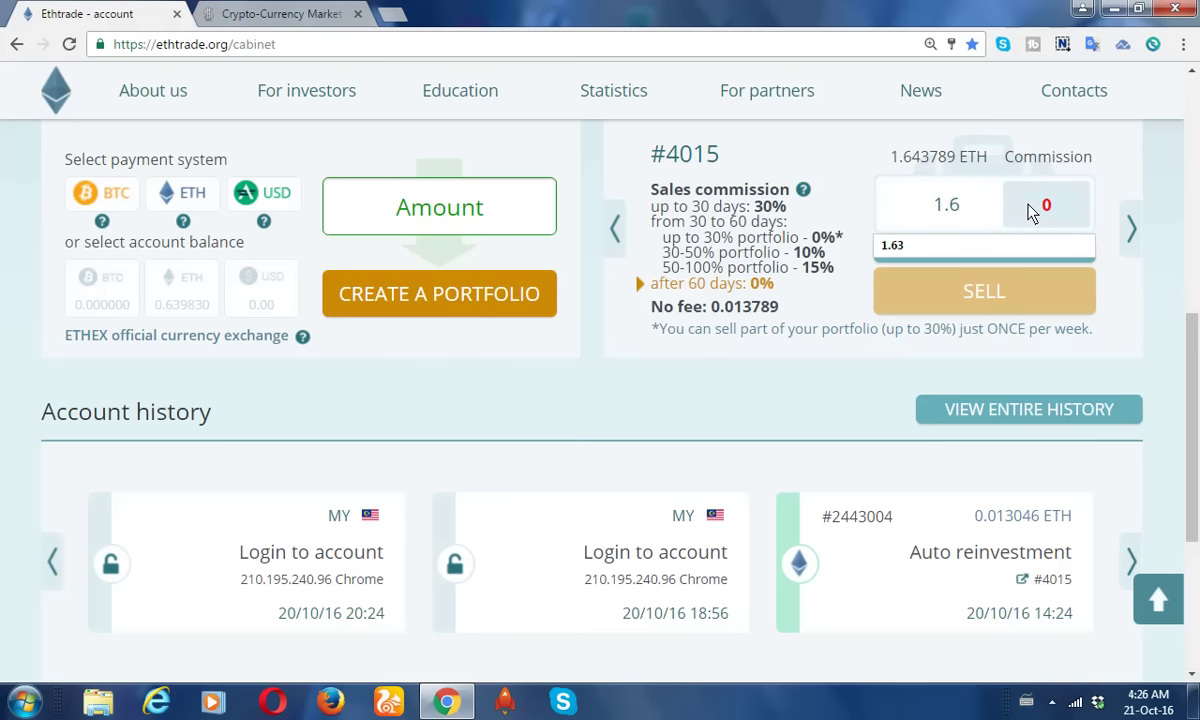
pyautogui.write('4')
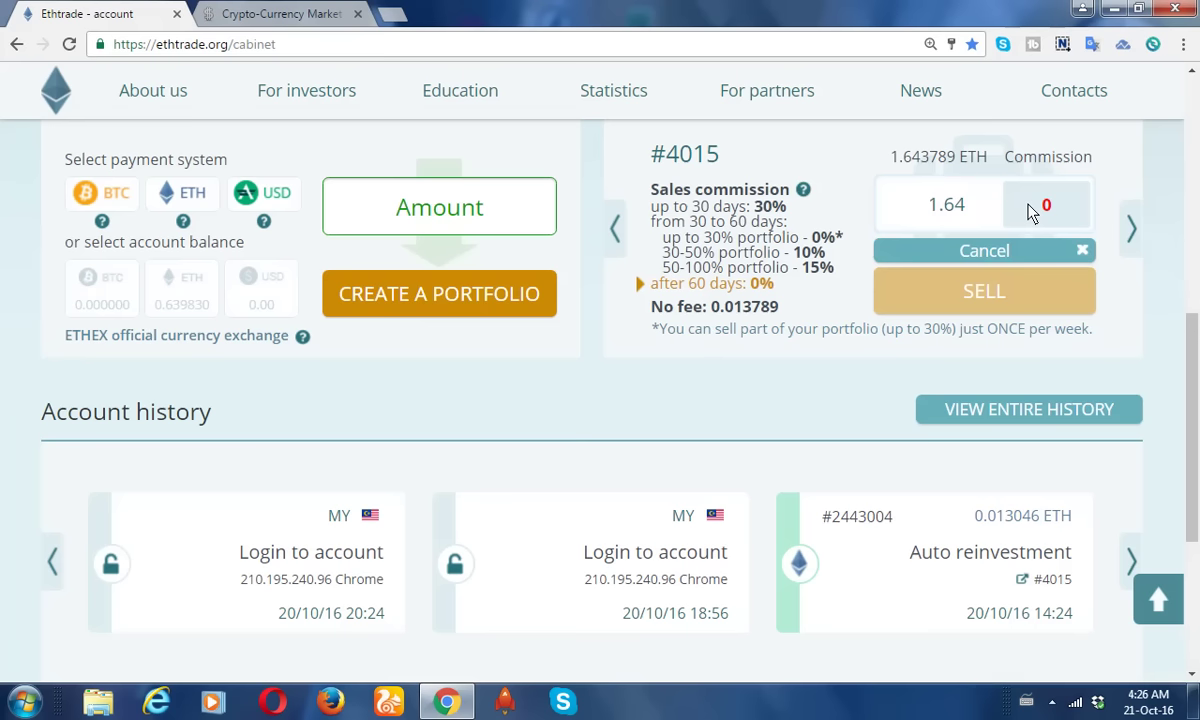
pyautogui.write('3')
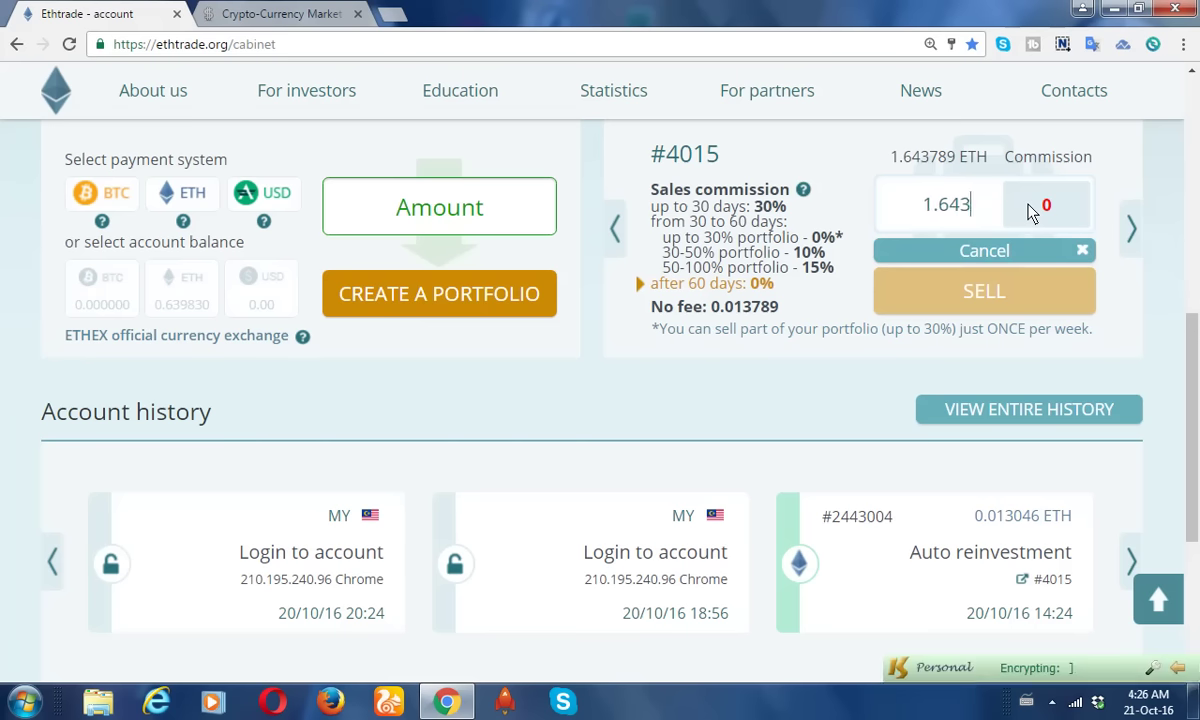
pyautogui.write('7')
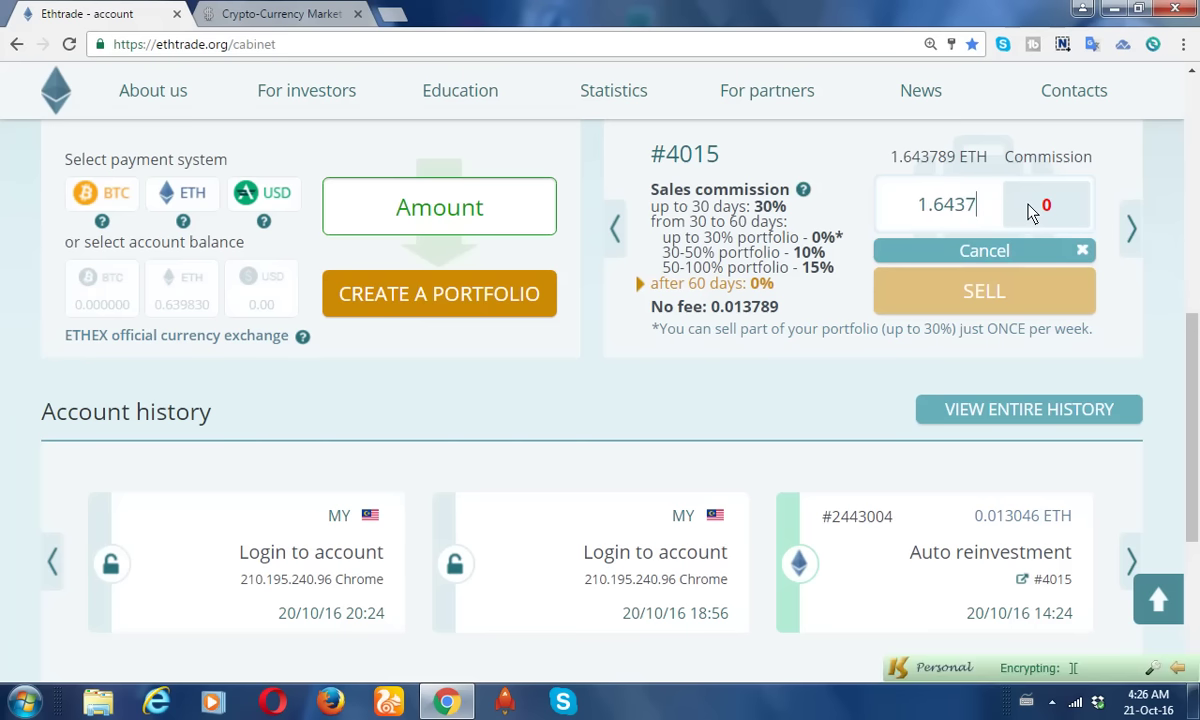
pyautogui.write('8')
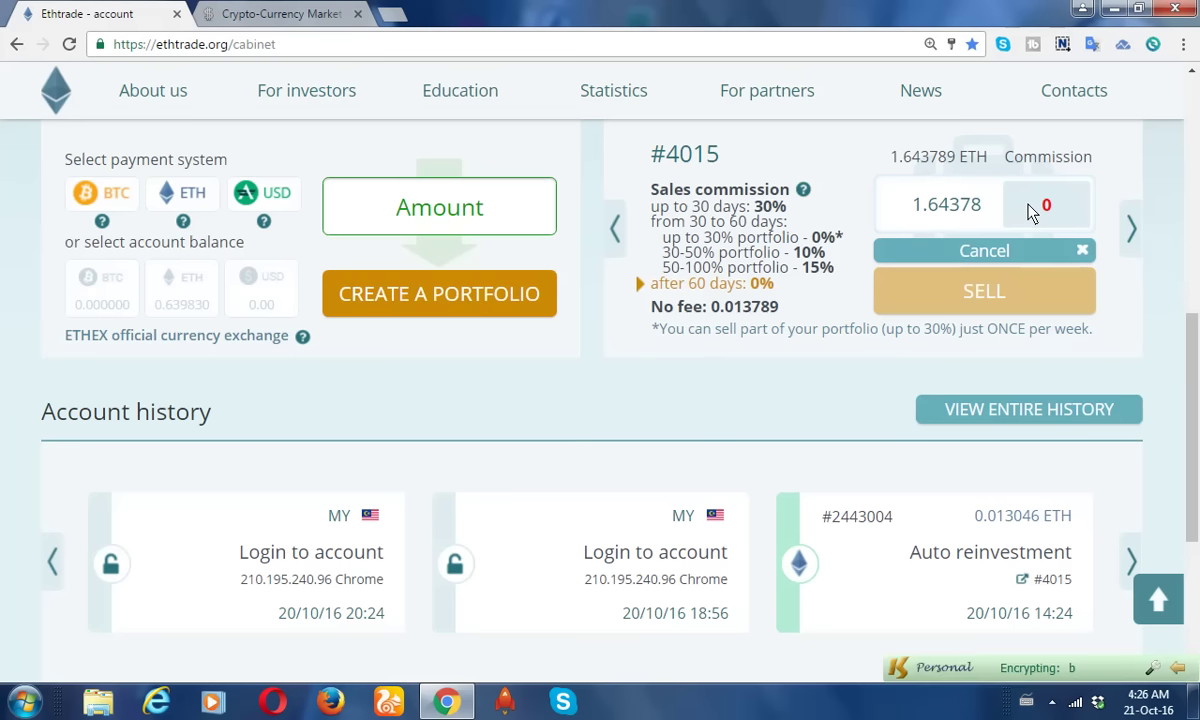
pyautogui.write('9')
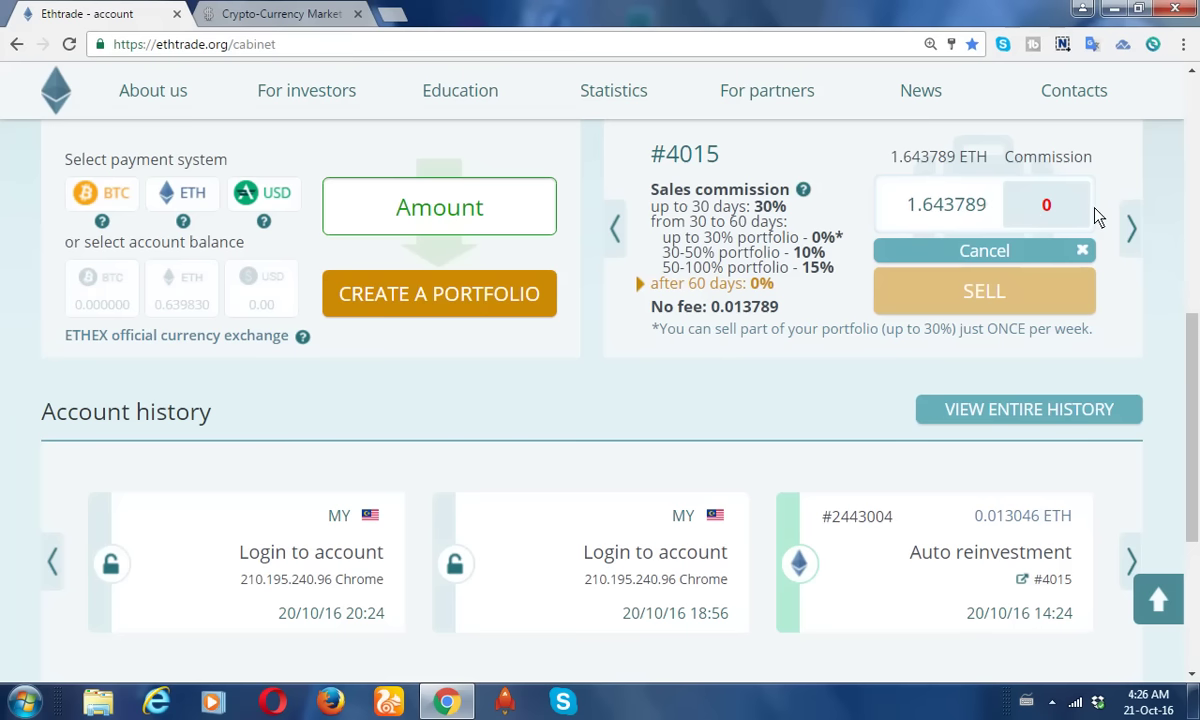
pyautogui.click(995, 300)
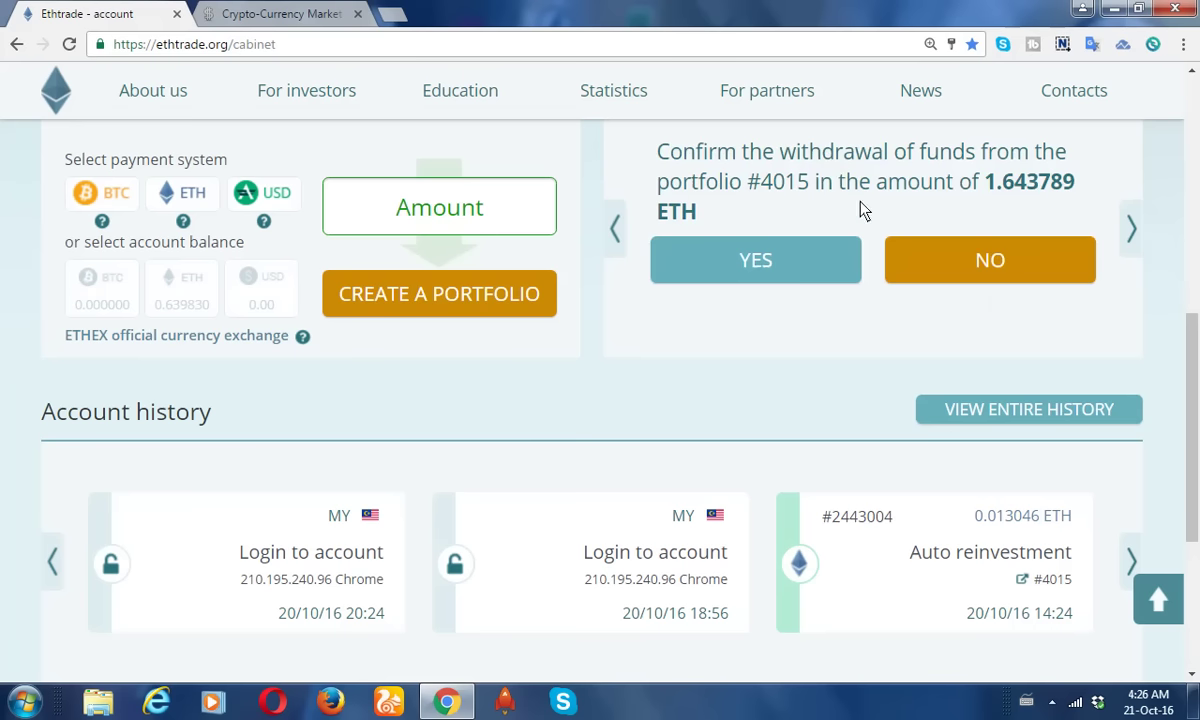
pyautogui.click(757, 262)
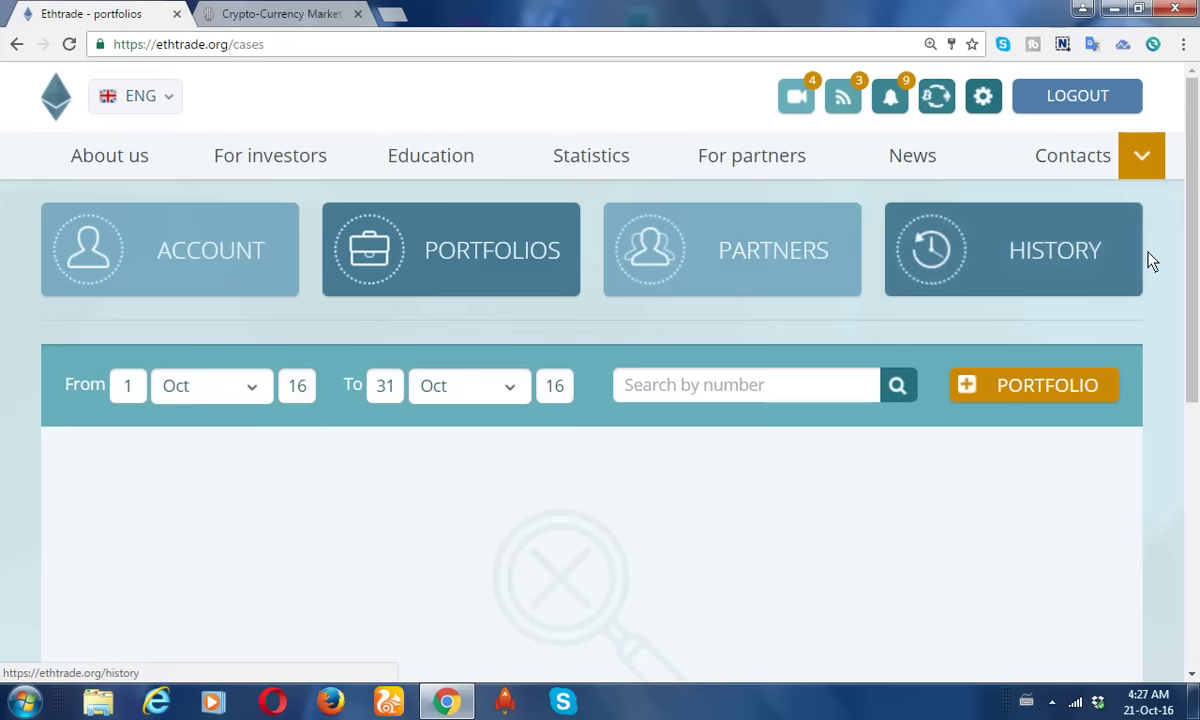
# Go back to the ACCOUNT page to see the 2.283619 ETH balance.
pyautogui.moveTo(1197, 251); pyautogui.dragTo(1143, 175)
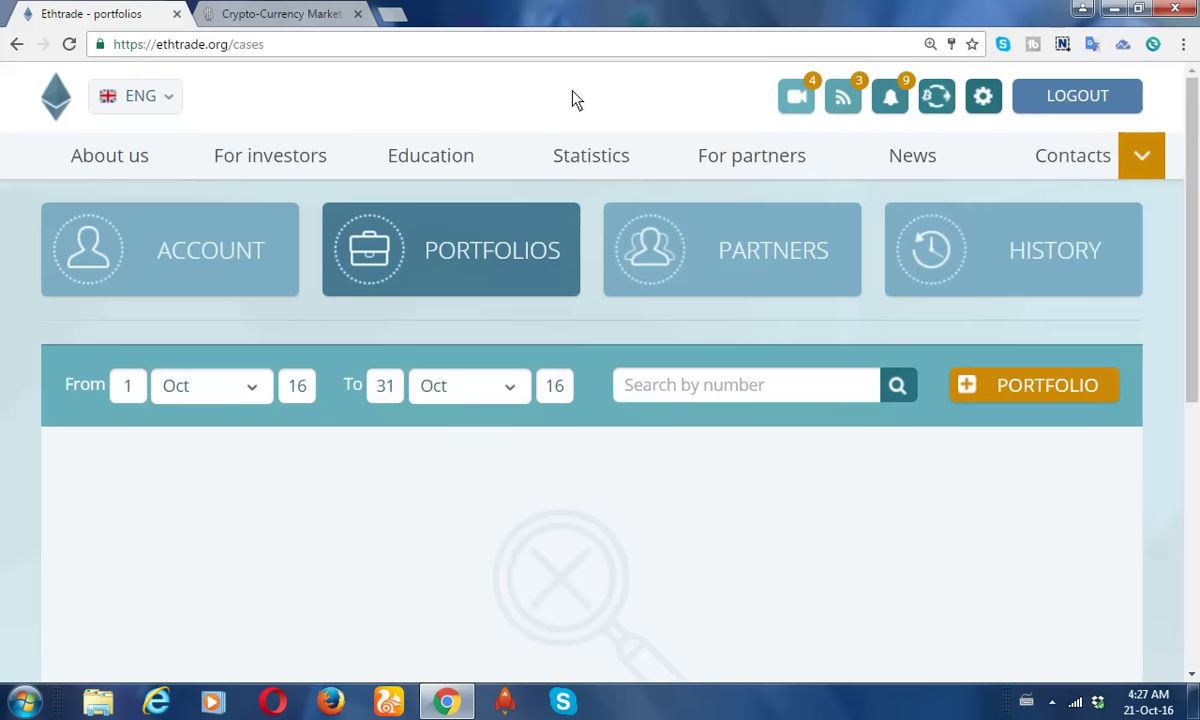
pyautogui.click(208, 250)
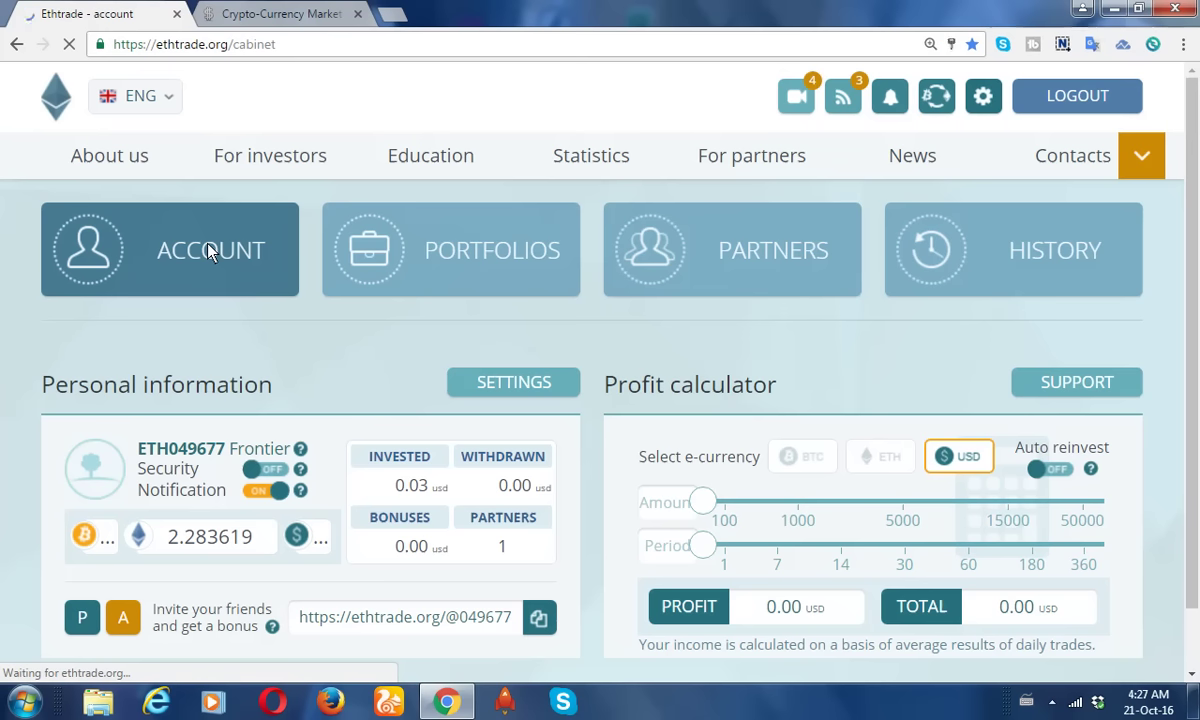
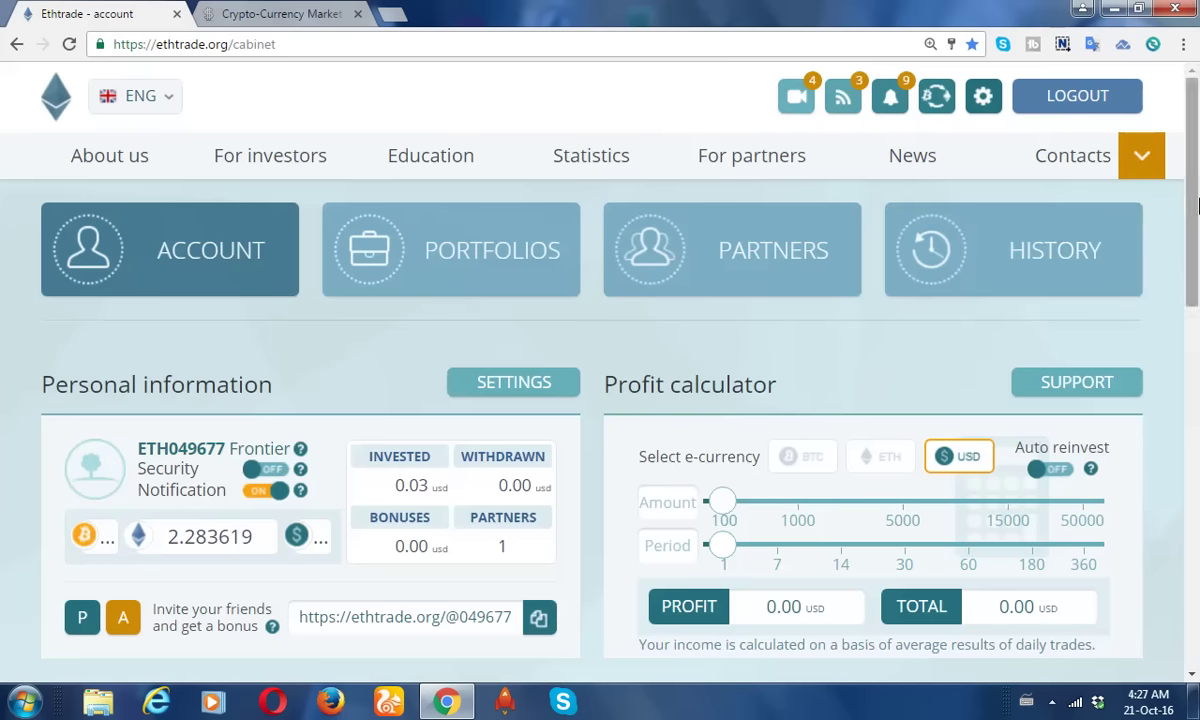
# Scroll down the cabinet to the INVEST panel with BTC, ETH and USD options and the empty portfolio box.
pyautogui.scroll(-2, 1197, 285)
pyautogui.scroll(-1, 1197, 285)
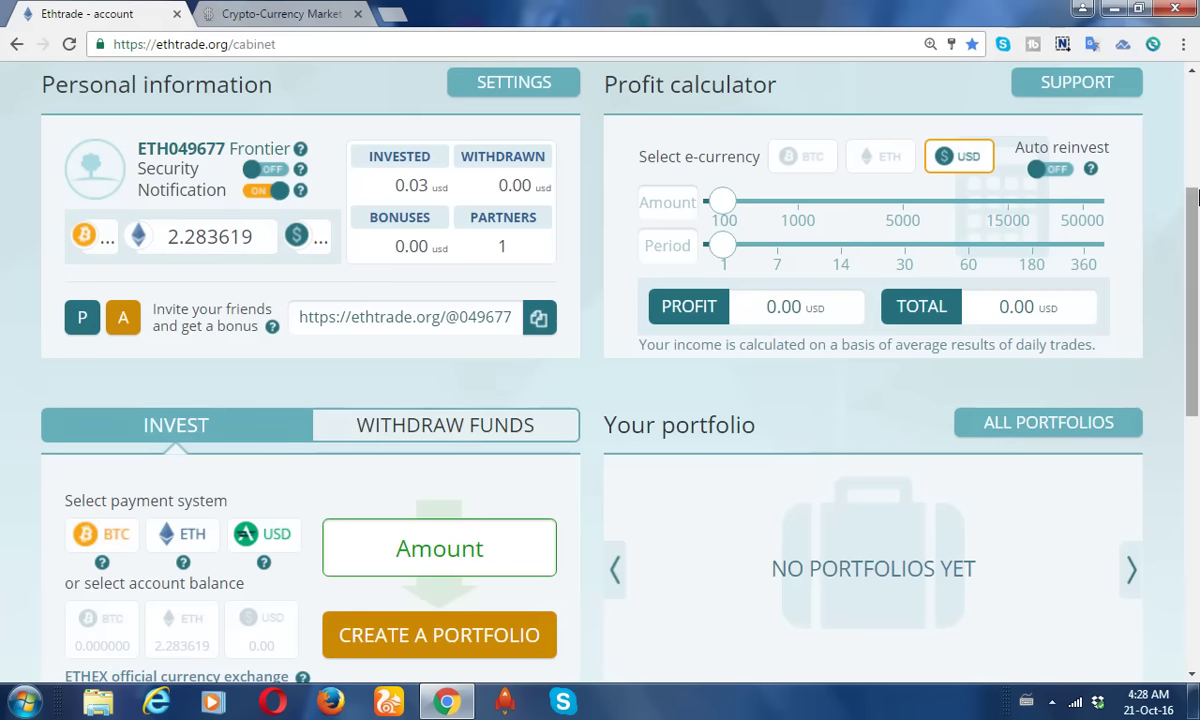
pyautogui.moveTo(1192, 205); pyautogui.dragTo(1192, 262)
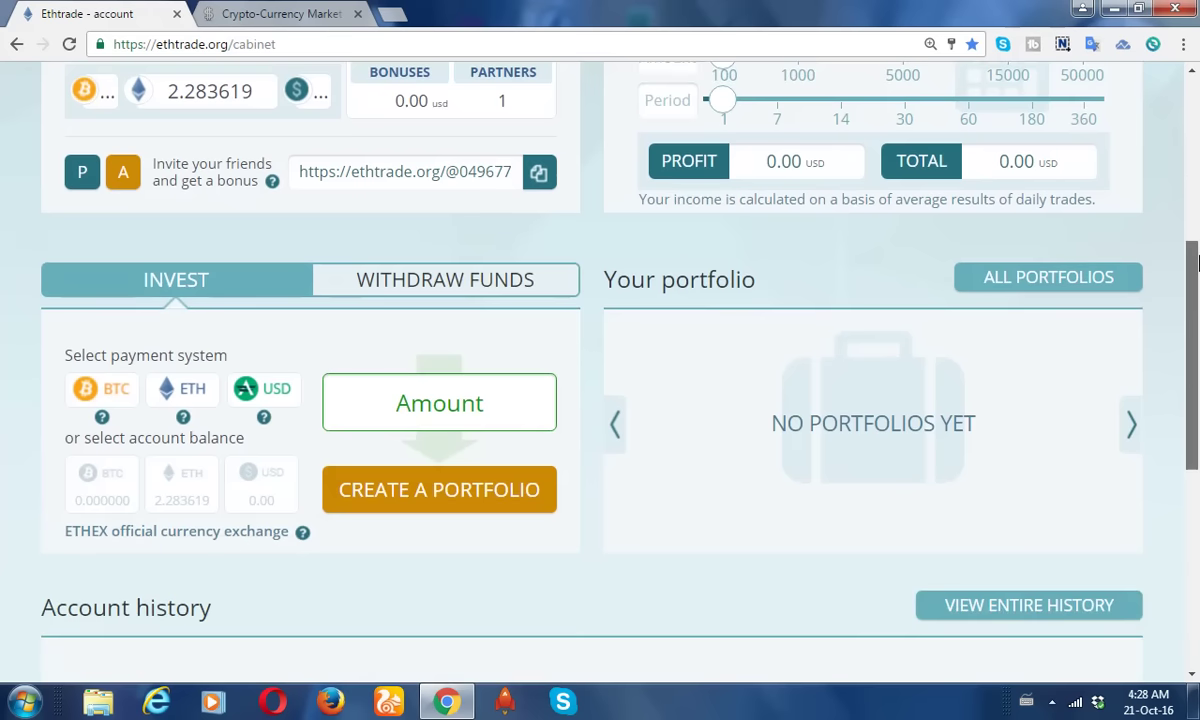
pyautogui.click(186, 396)
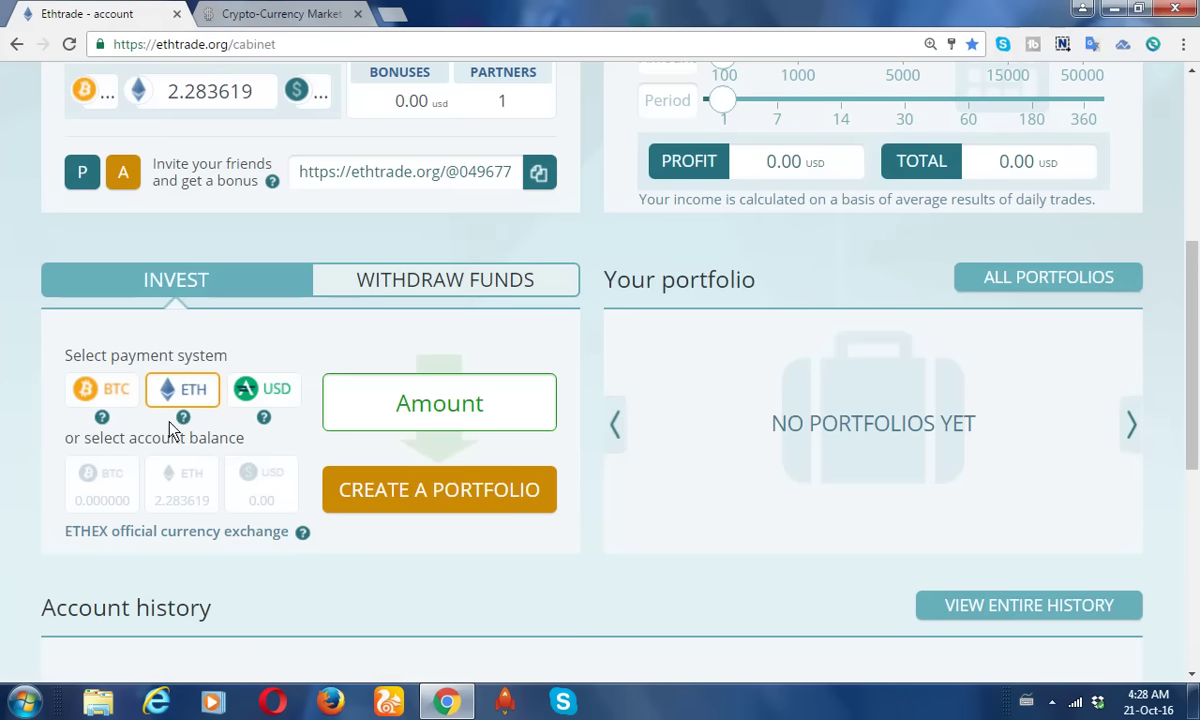
pyautogui.click(181, 500)
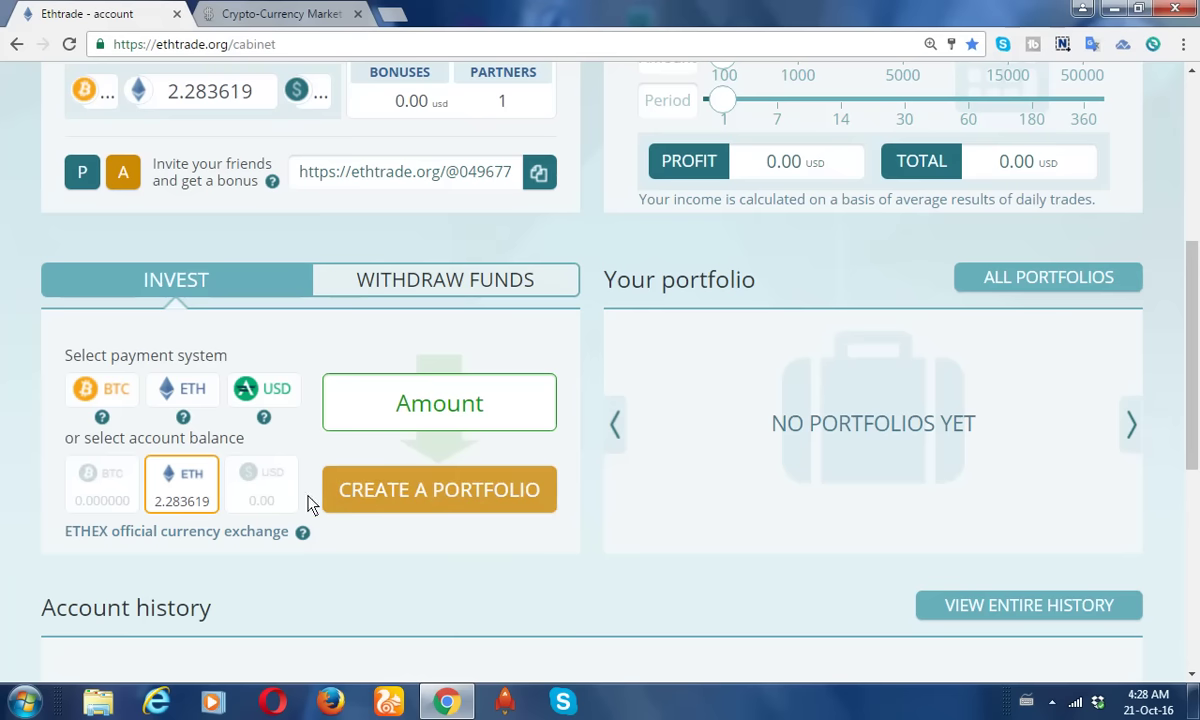
pyautogui.click(393, 492)
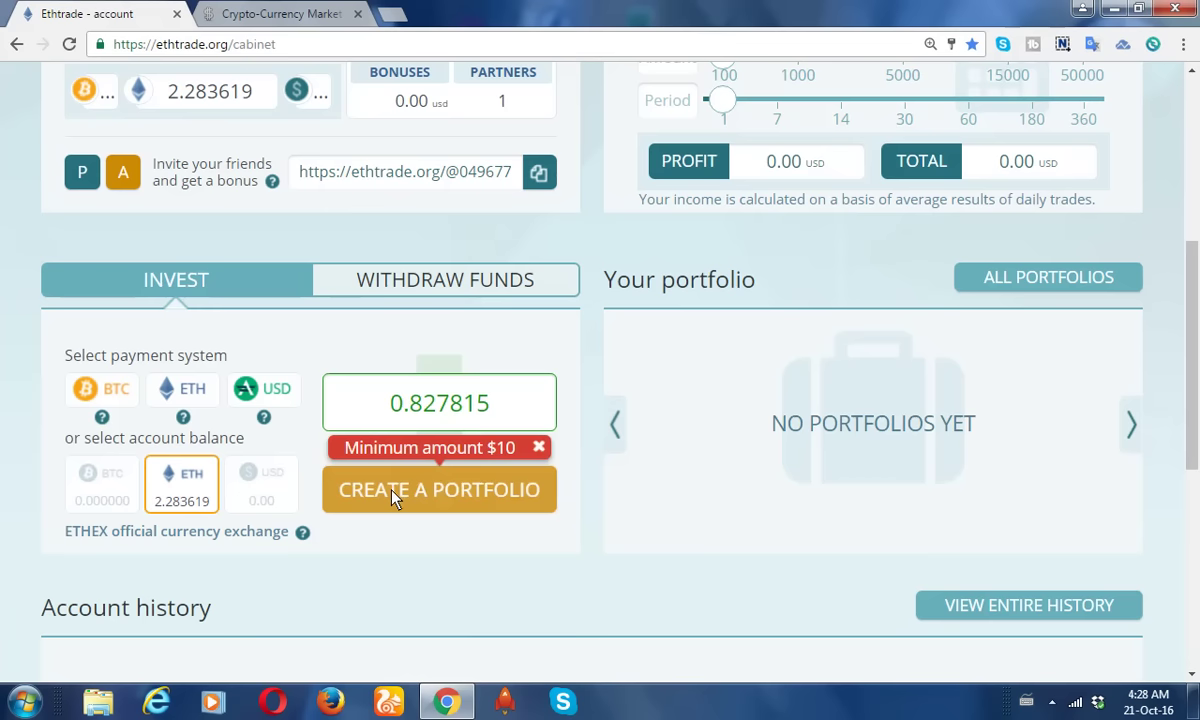
pyautogui.click(393, 492)
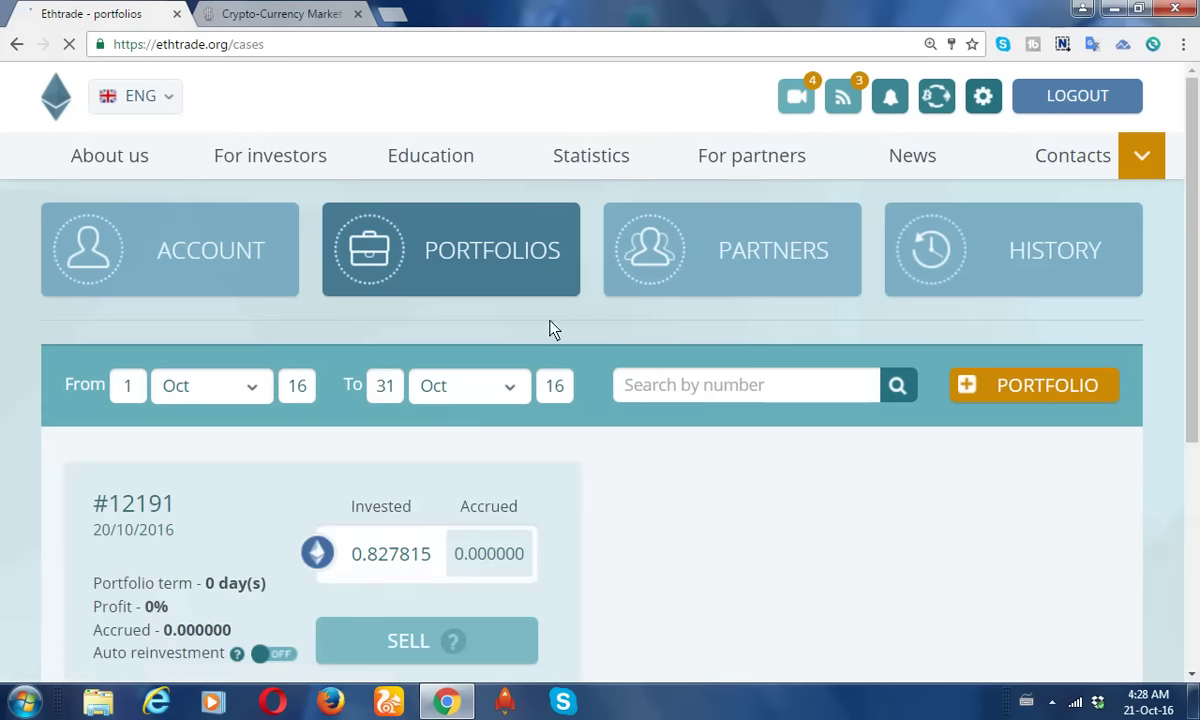
# Return to the account cabinet, close the news panel, and scroll to INVEST showing the 1.455804 ETH balance.
pyautogui.click(220, 242)
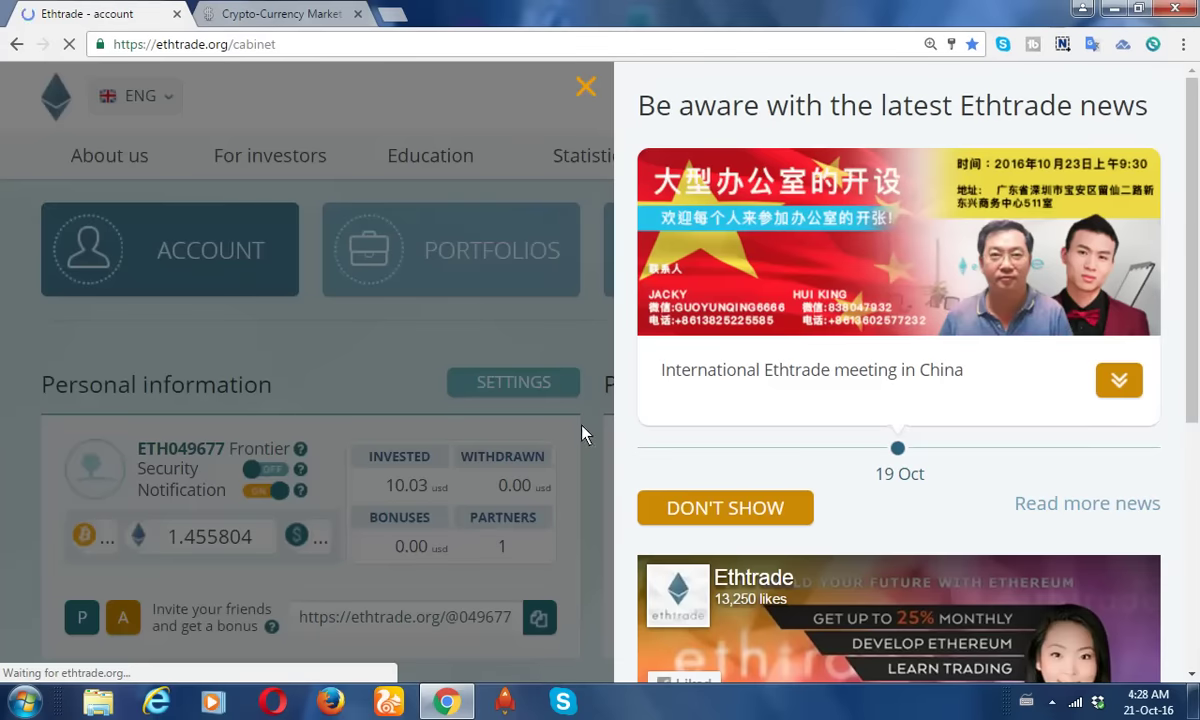
pyautogui.click(585, 89)
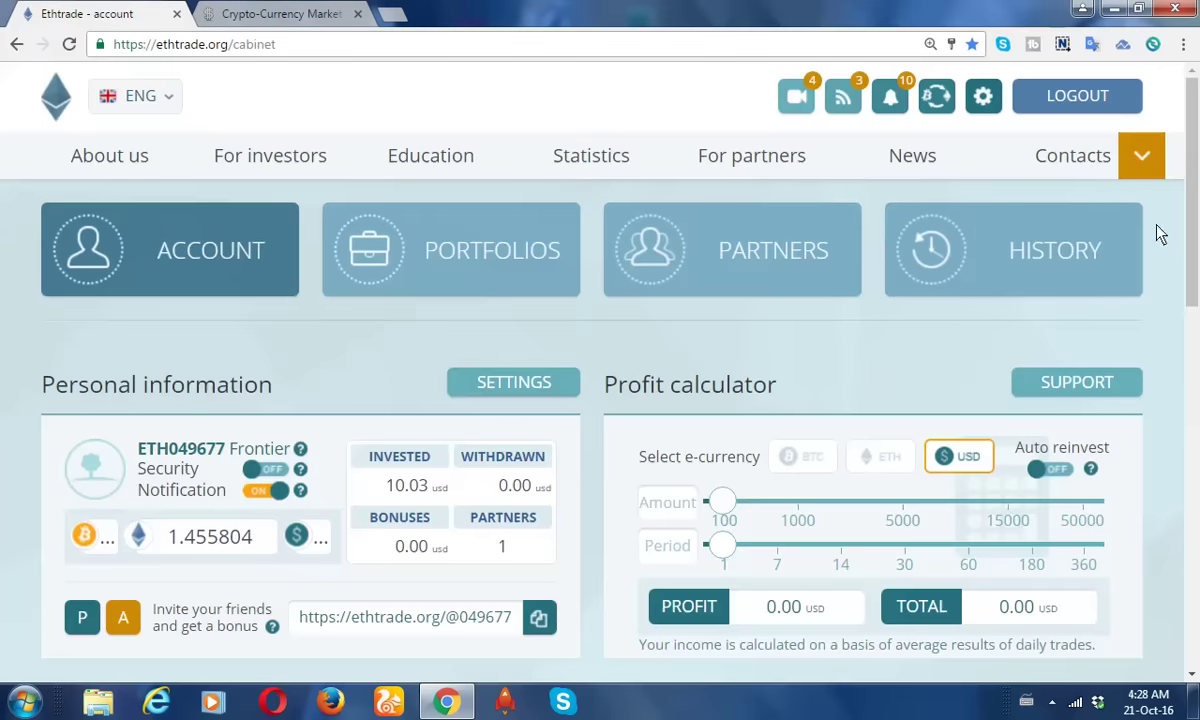
pyautogui.moveTo(1197, 218); pyautogui.dragTo(1197, 378)
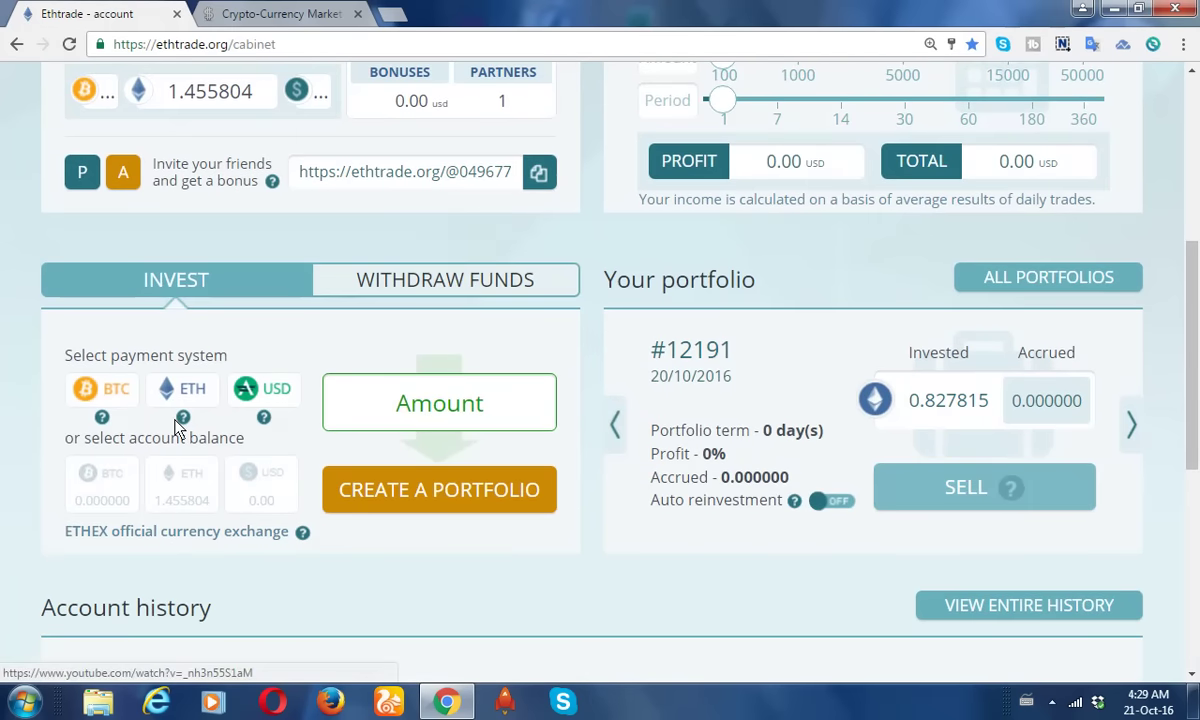
# Choose ETH paid from the 1.455804 ETH account balance and enter 1.455804 as the amount.
pyautogui.moveTo(1197, 310); pyautogui.dragTo(1197, 265)
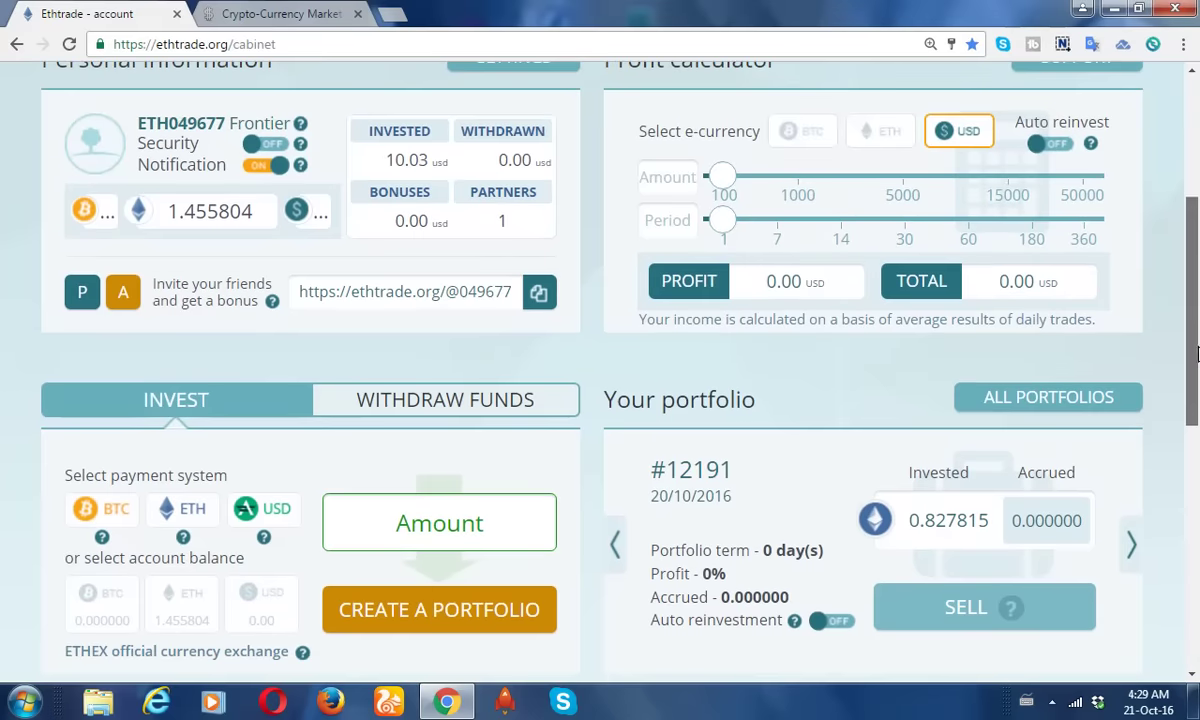
pyautogui.scroll(-2, 1197, 347)
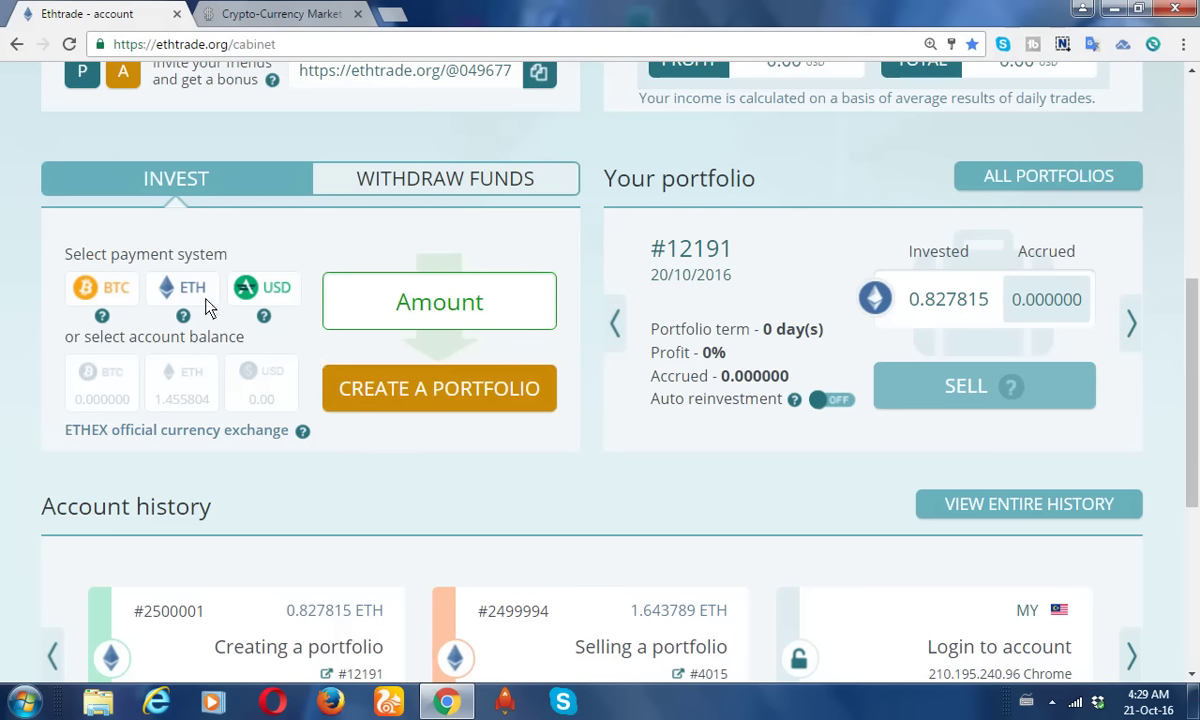
pyautogui.click(183, 297)
pyautogui.click(181, 393)
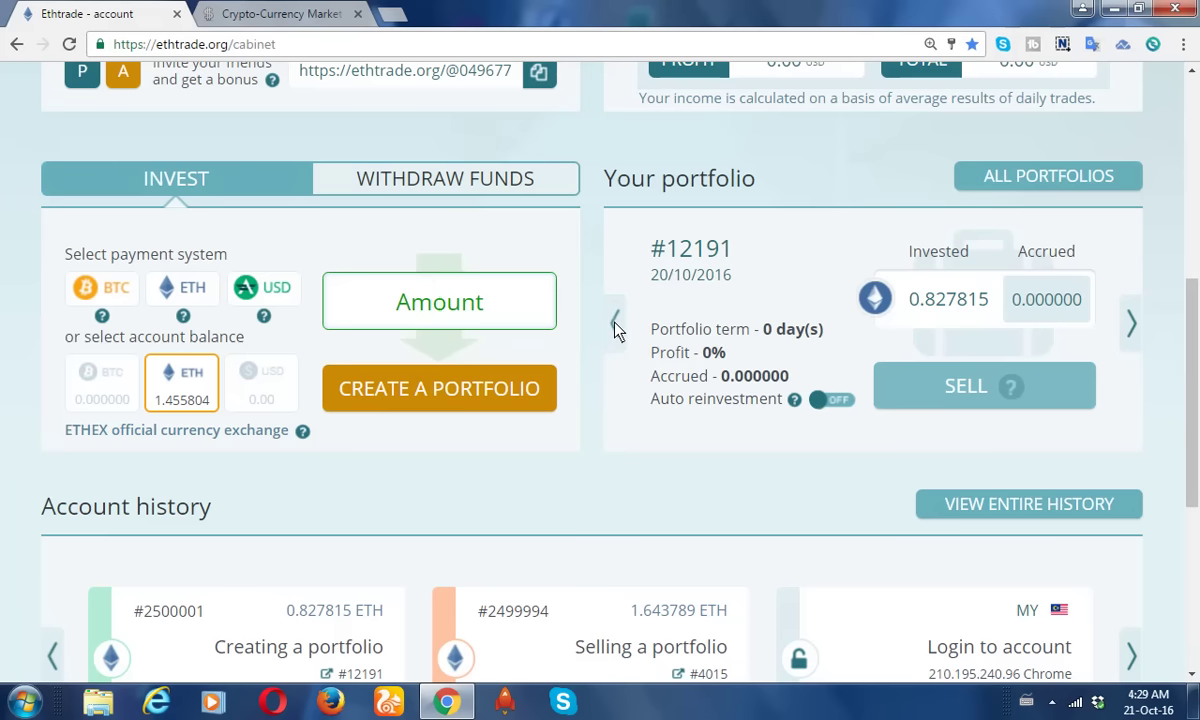
pyautogui.write('1.')
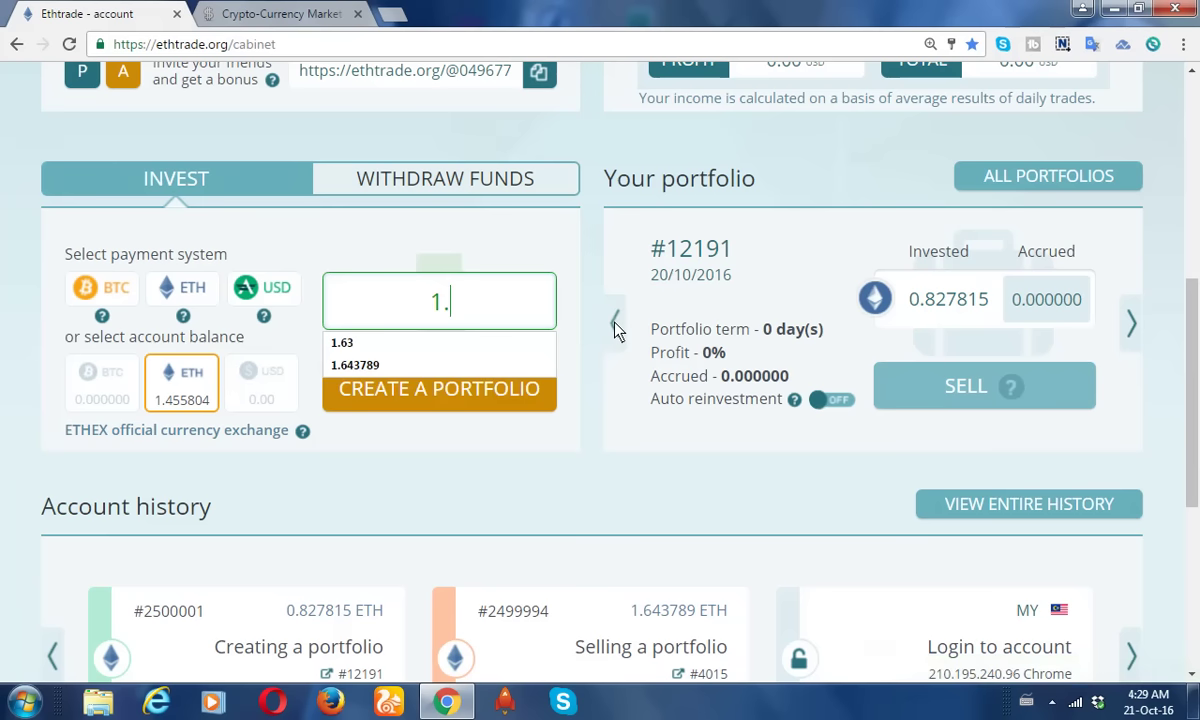
pyautogui.write('4')
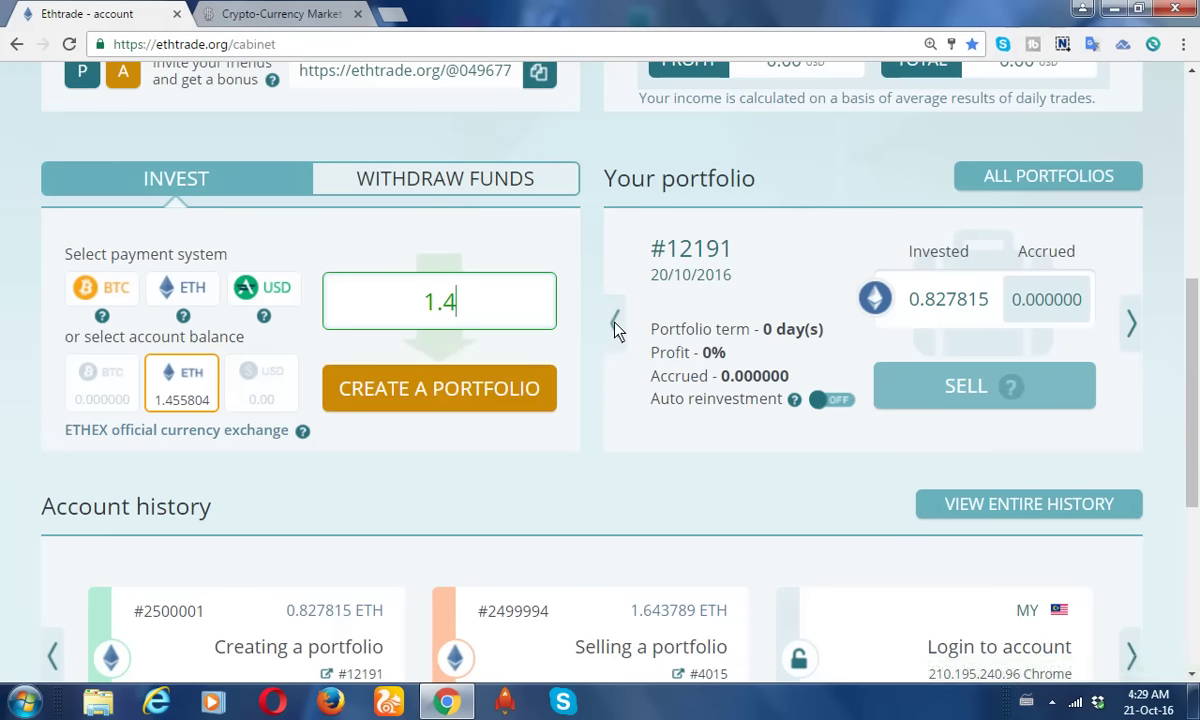
pyautogui.write('5')
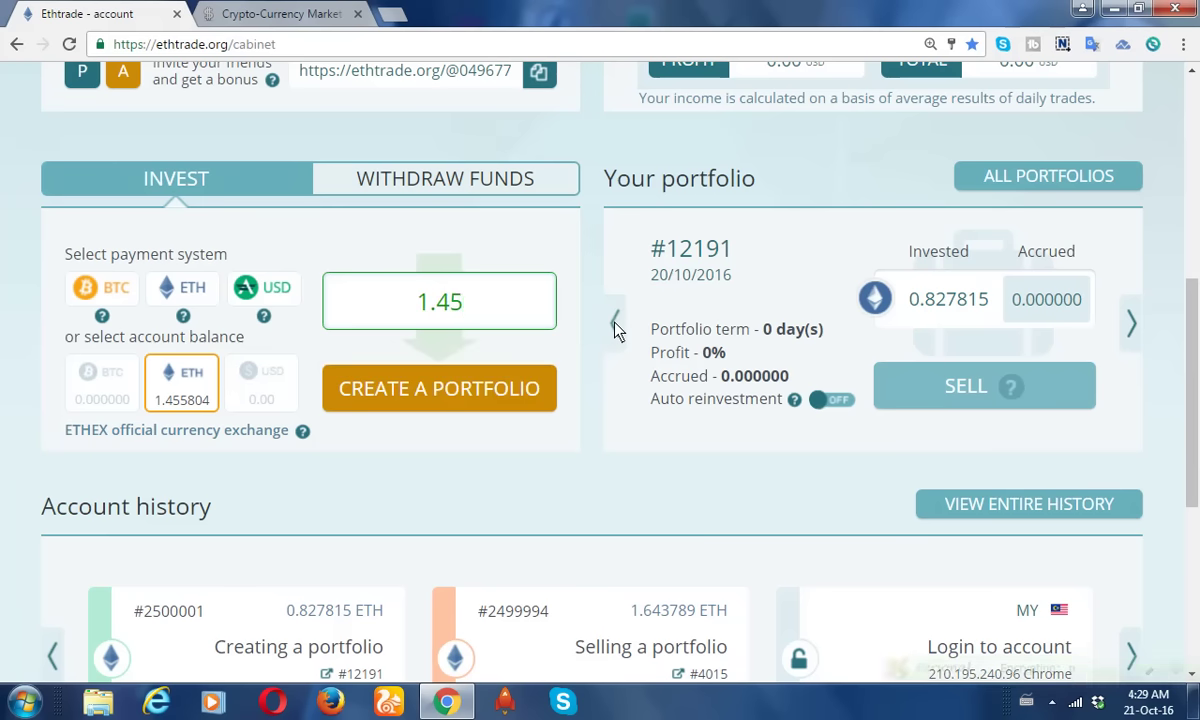
pyautogui.write('58')
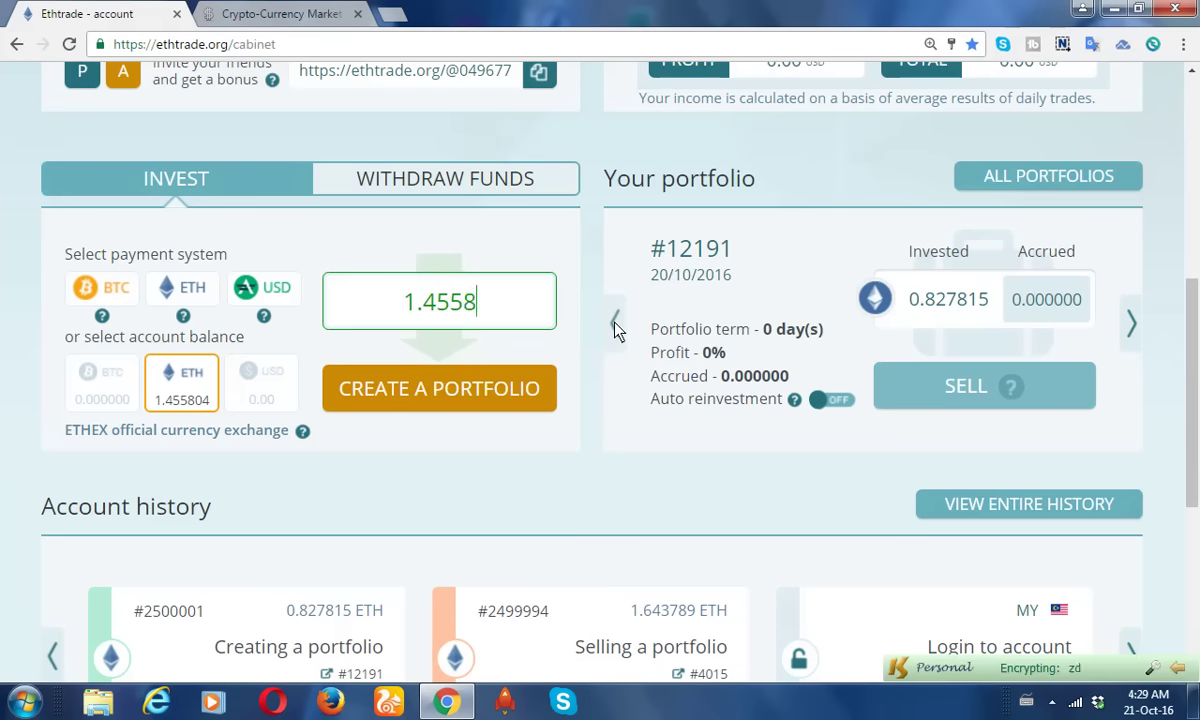
pyautogui.write('04')
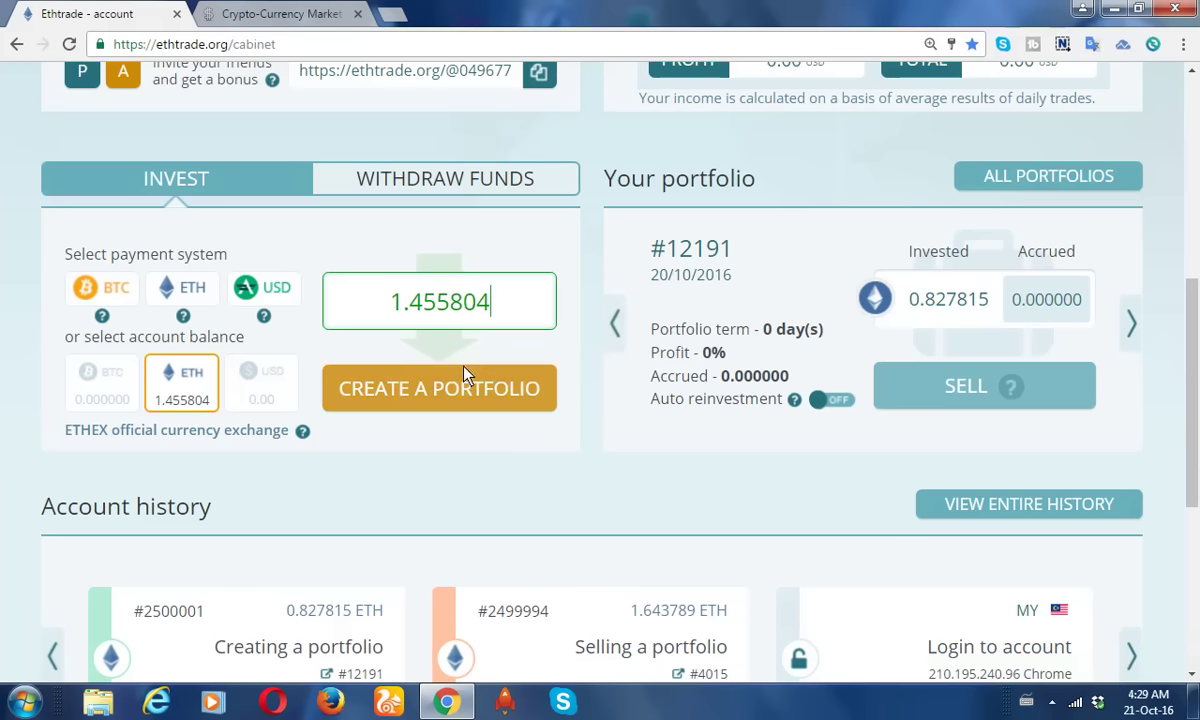
pyautogui.click(465, 397)
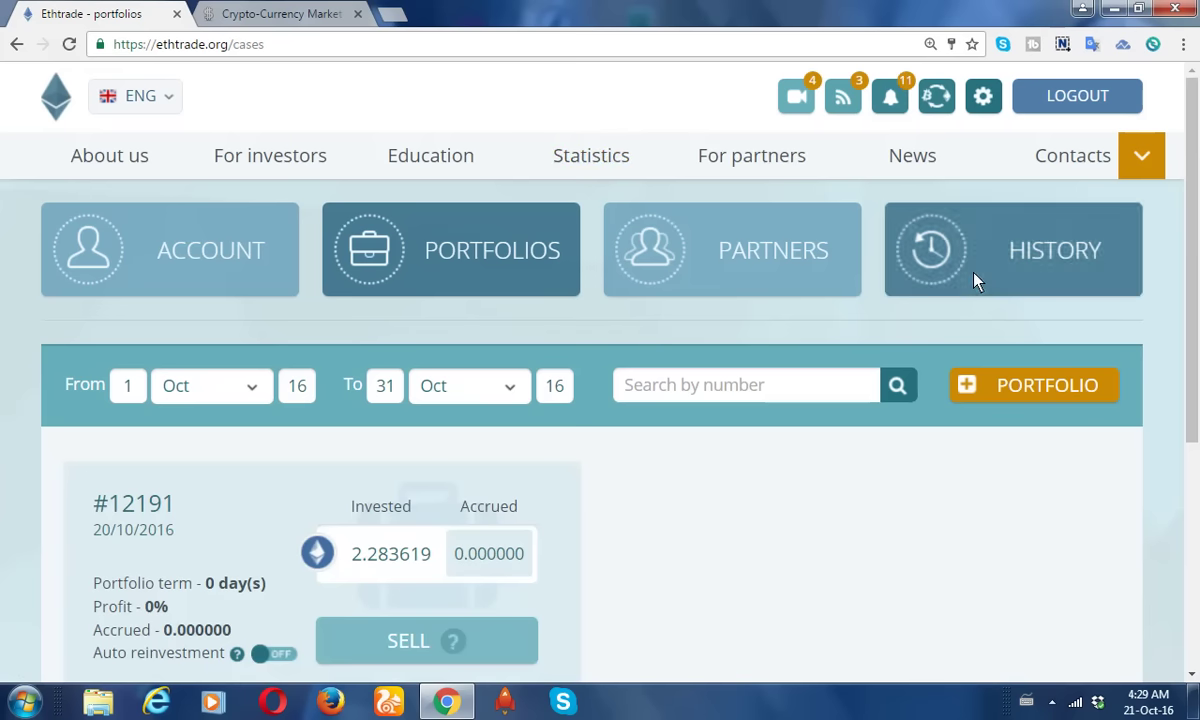
pyautogui.moveTo(1197, 155); pyautogui.dragTo(1172, 155)
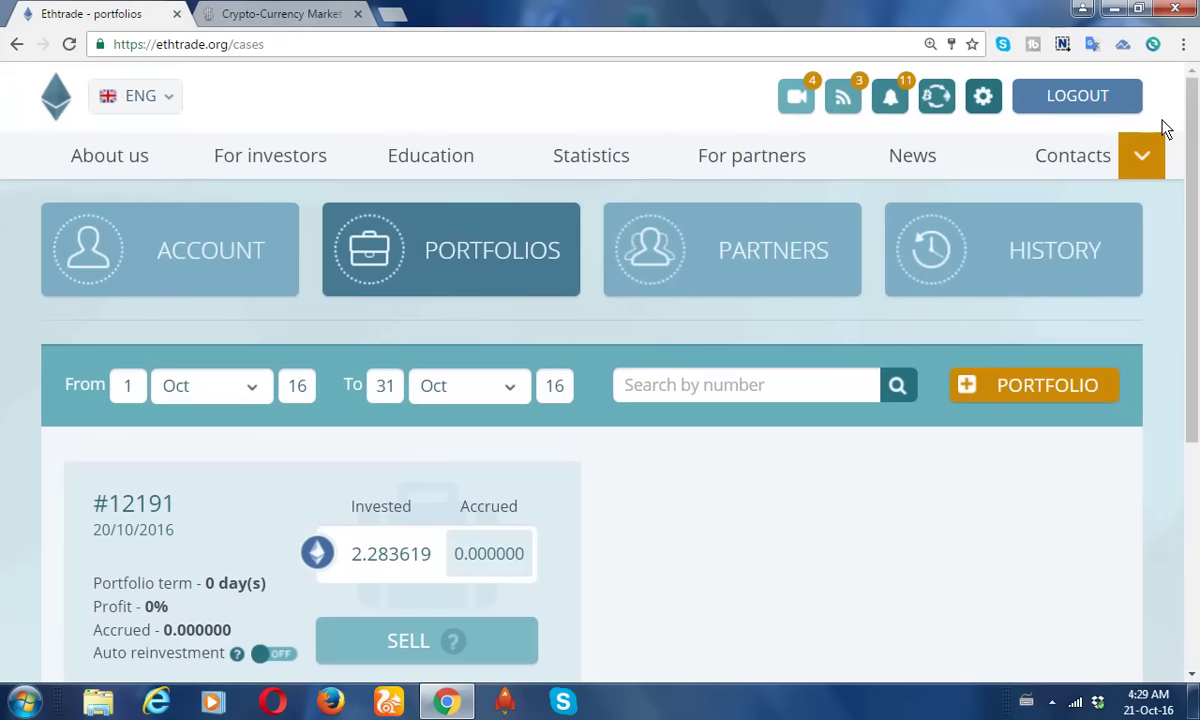
# Open the MyEtherWallet CX popup and go to its full list of stored wallets.
pyautogui.click(1155, 46)
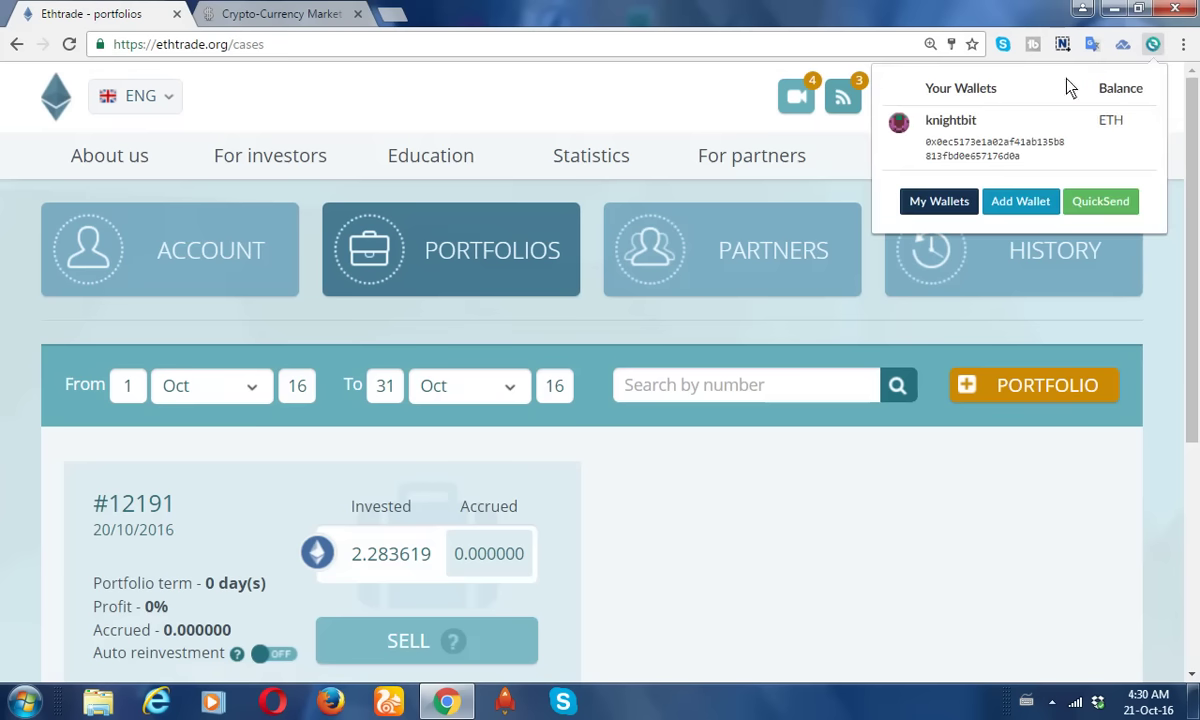
pyautogui.click(1060, 30)
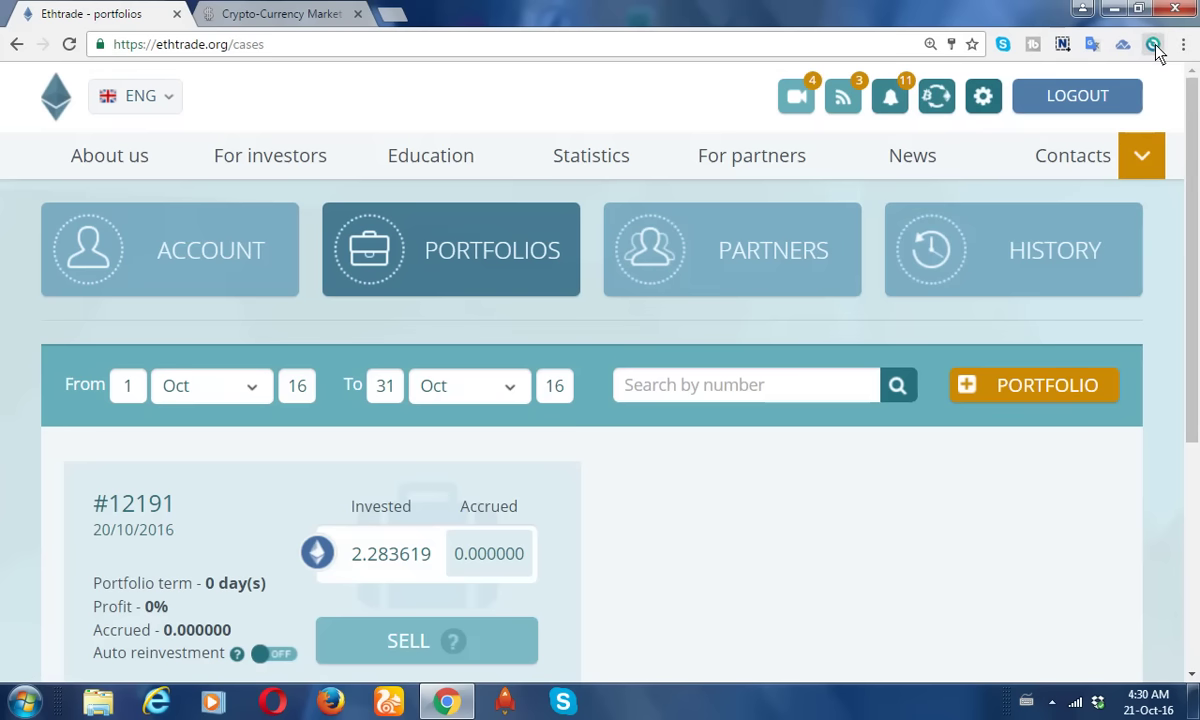
pyautogui.click(1153, 45)
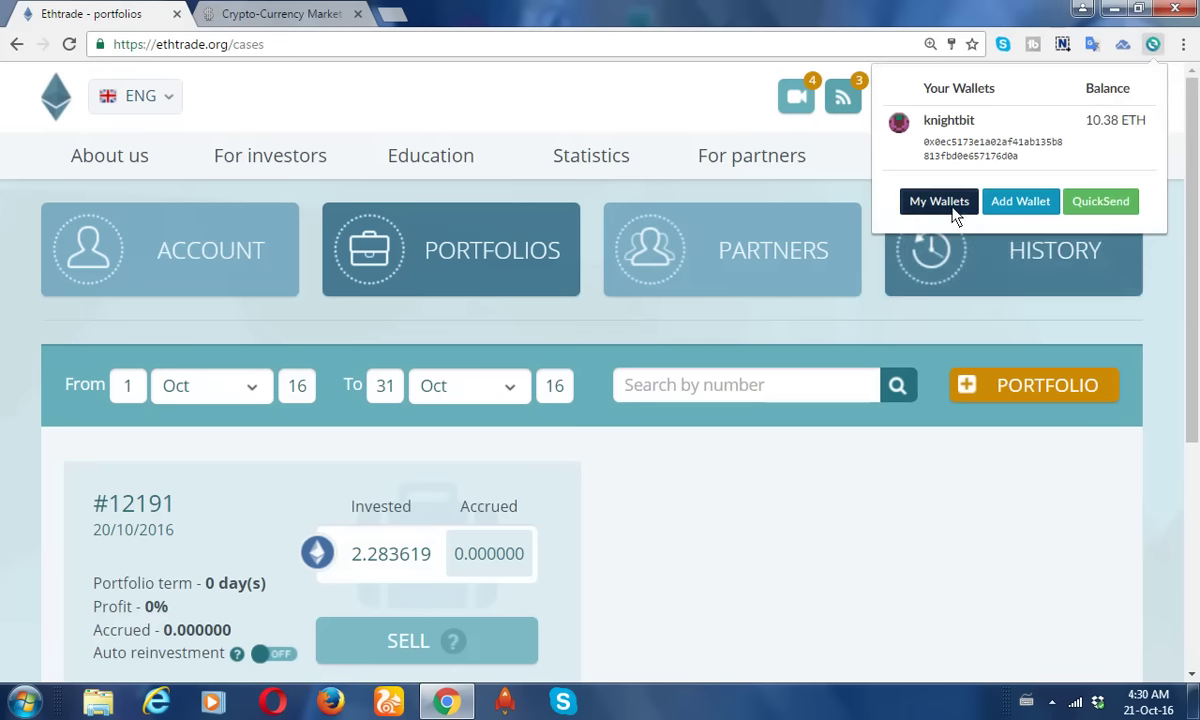
pyautogui.click(951, 205)
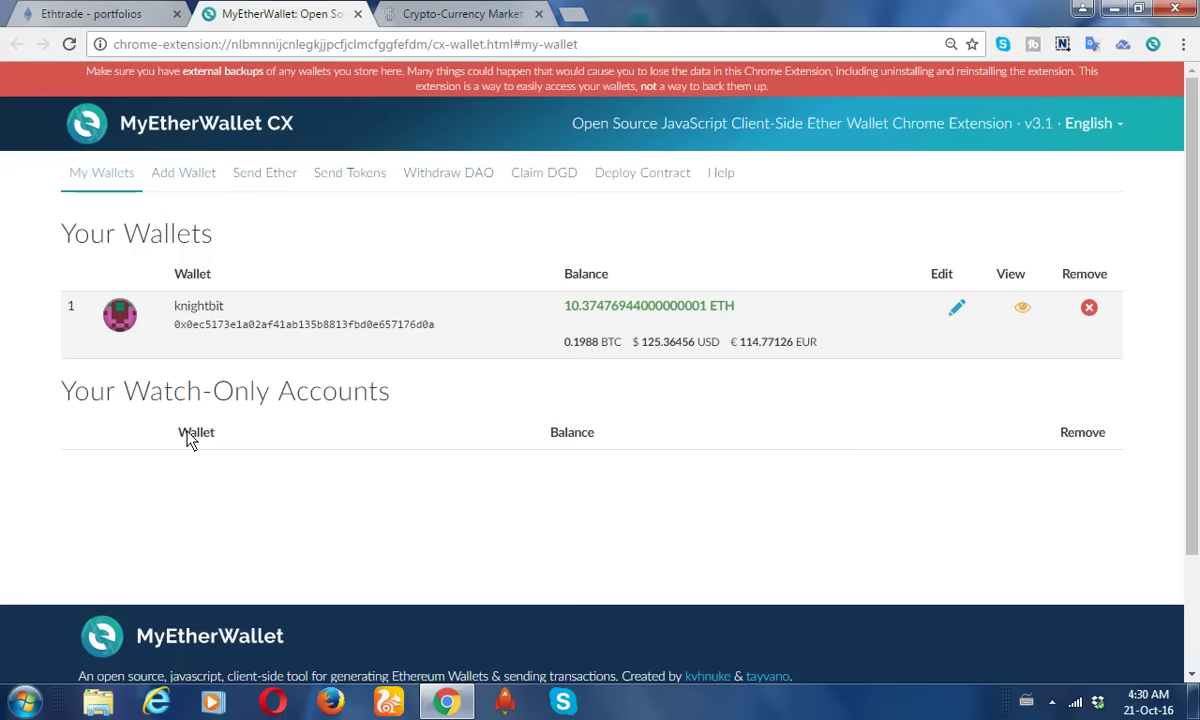
# Open Send Ether for the saved wallet, focus its password field, then return to the Ethtrade portfolios tab.
pyautogui.click(266, 180)
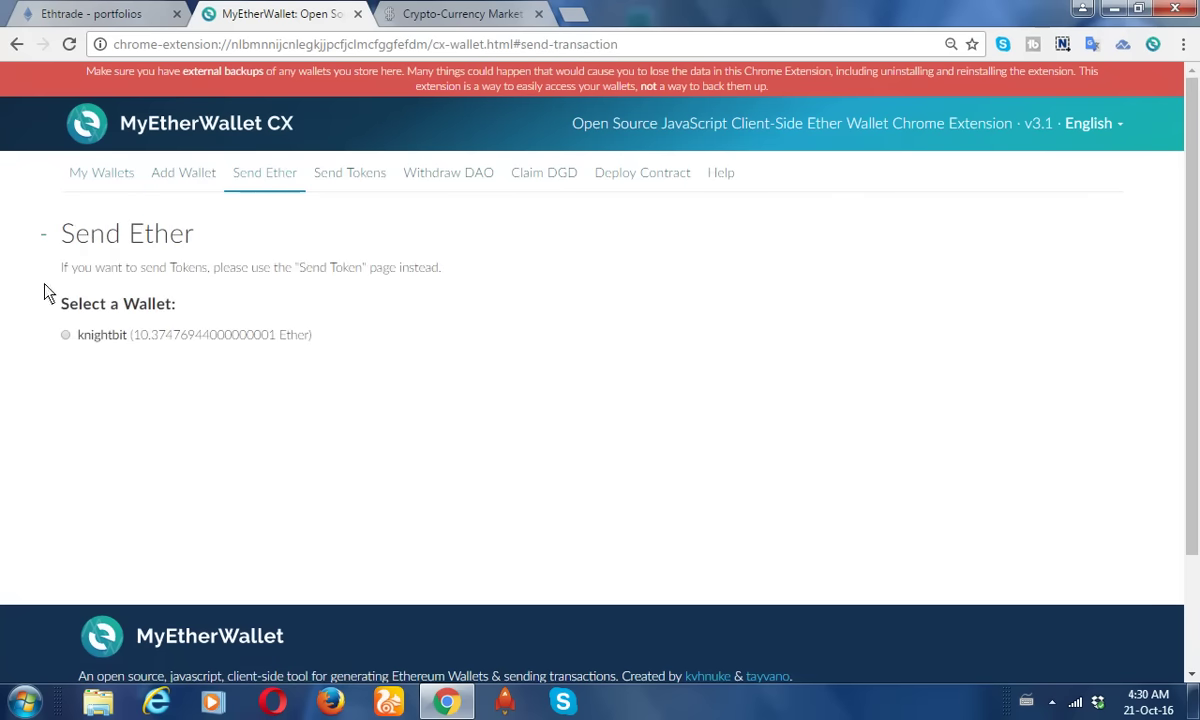
pyautogui.click(66, 336)
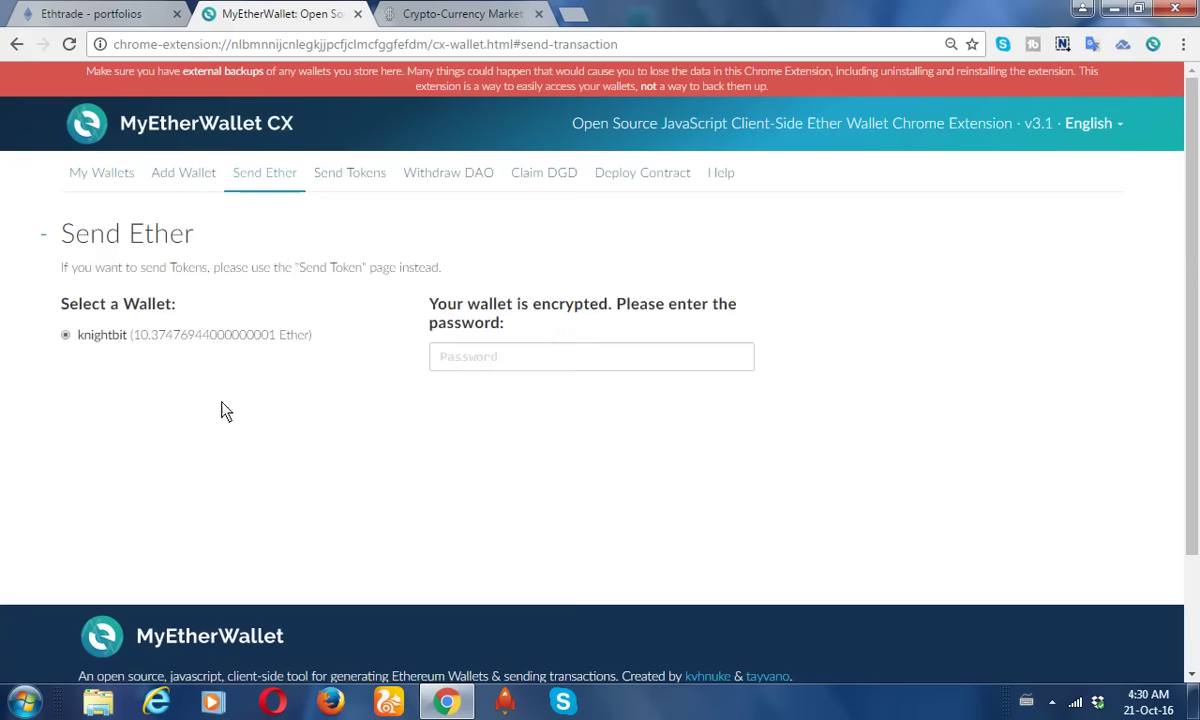
pyautogui.click(476, 371)
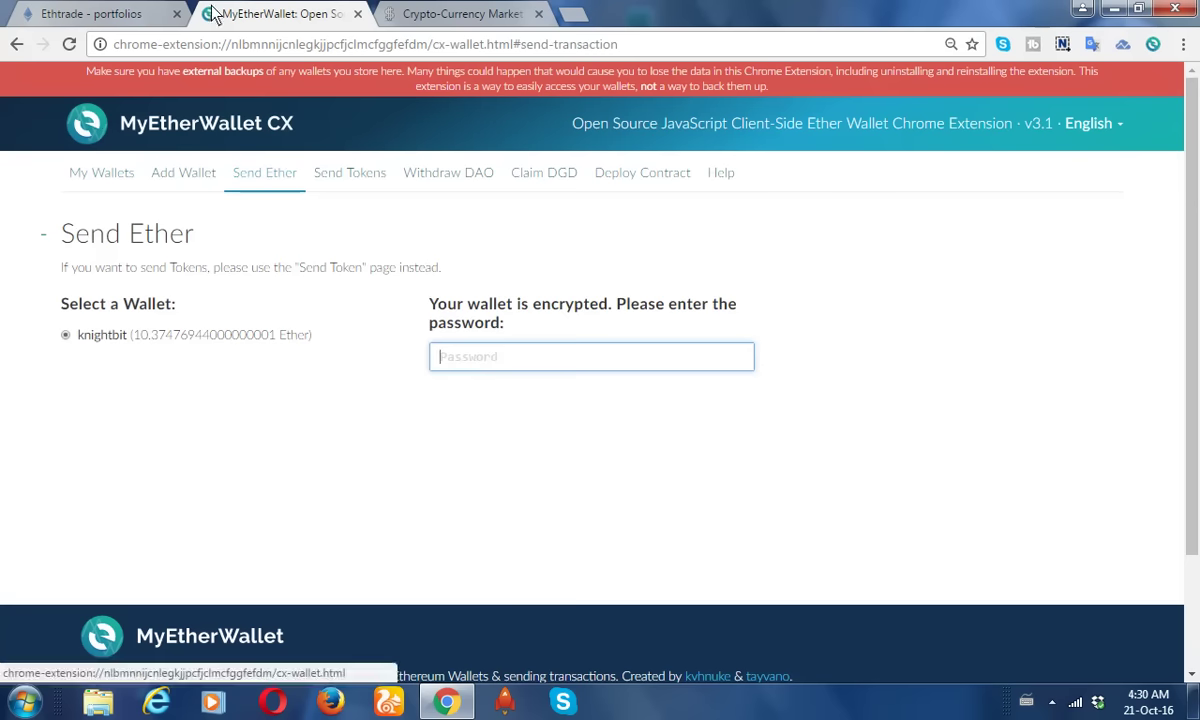
pyautogui.click(120, 16)
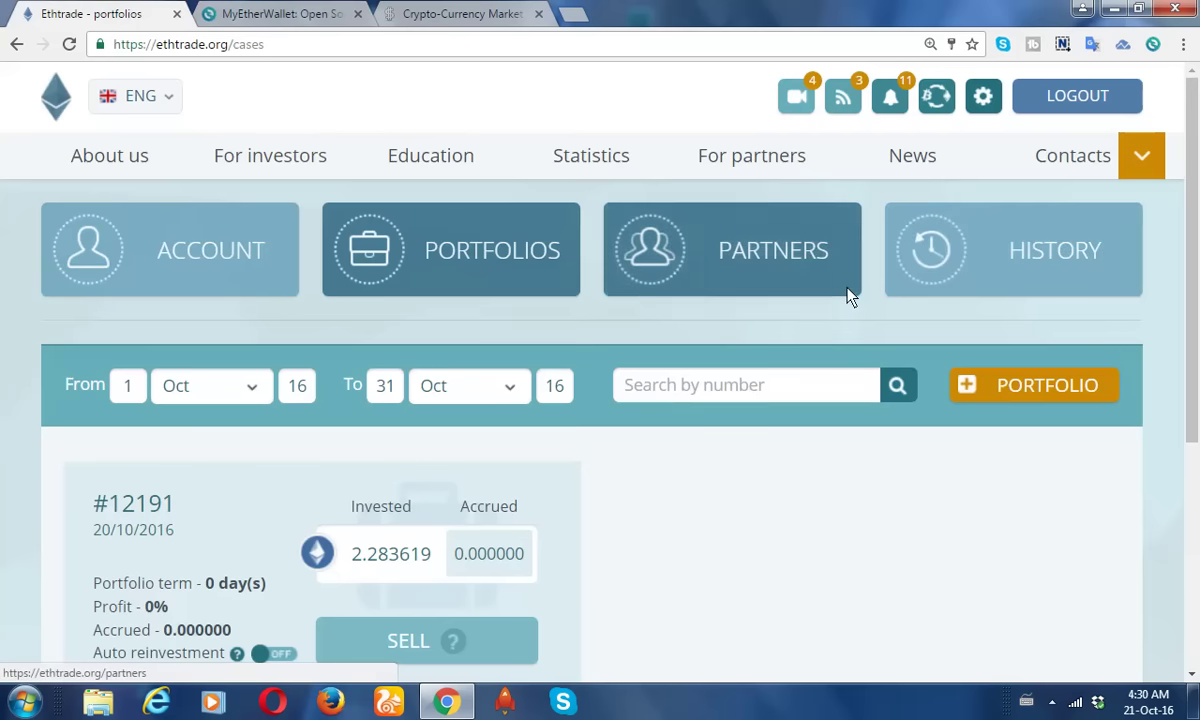
# Go to the Ethtrade account page, close the news side panel, and scroll to the Invest section.
pyautogui.moveTo(1193, 217); pyautogui.dragTo(1195, 303)
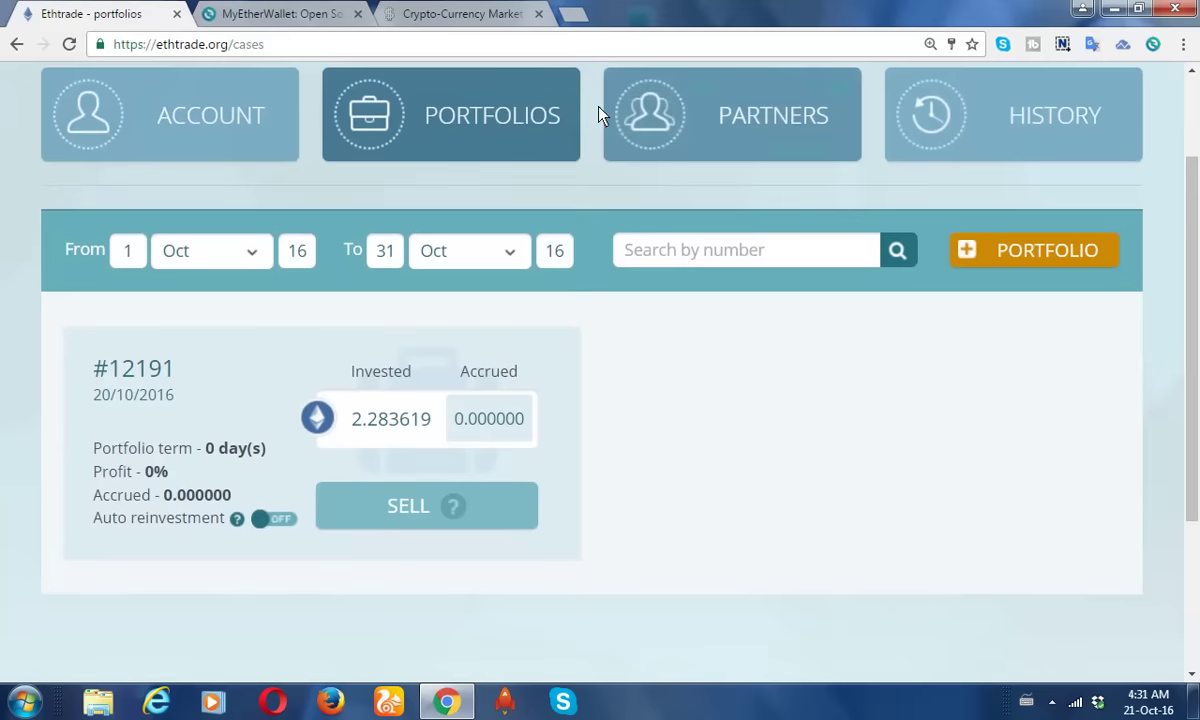
pyautogui.click(240, 128)
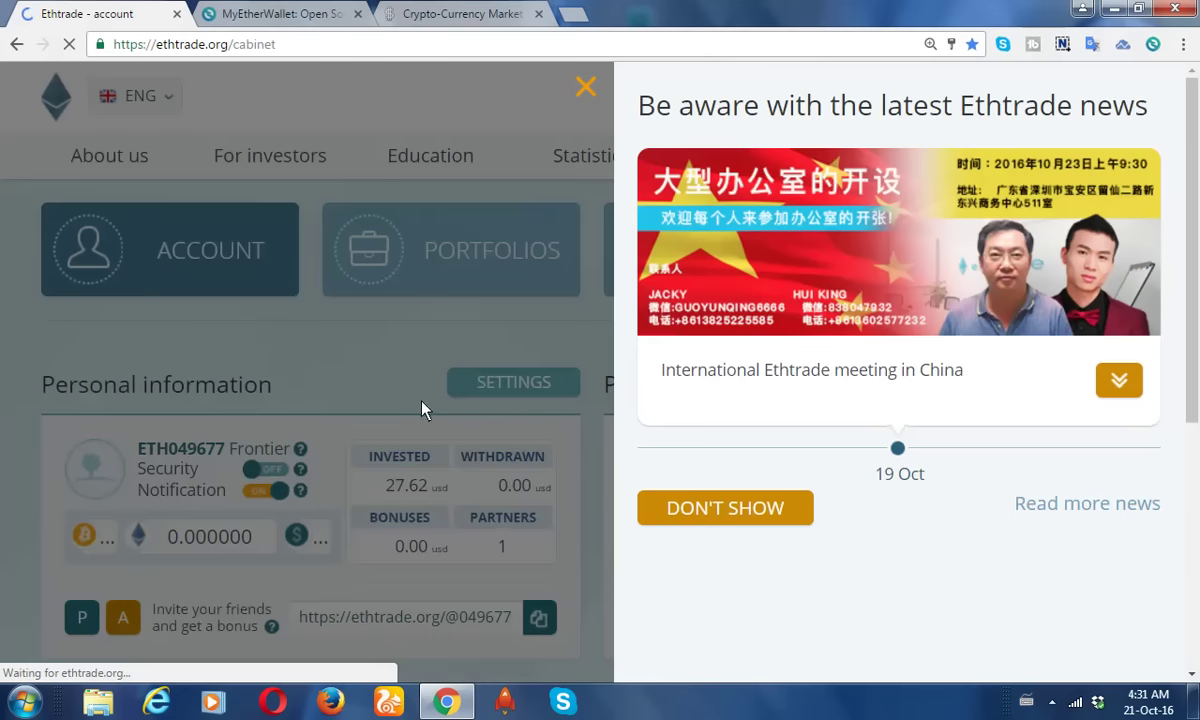
pyautogui.click(585, 89)
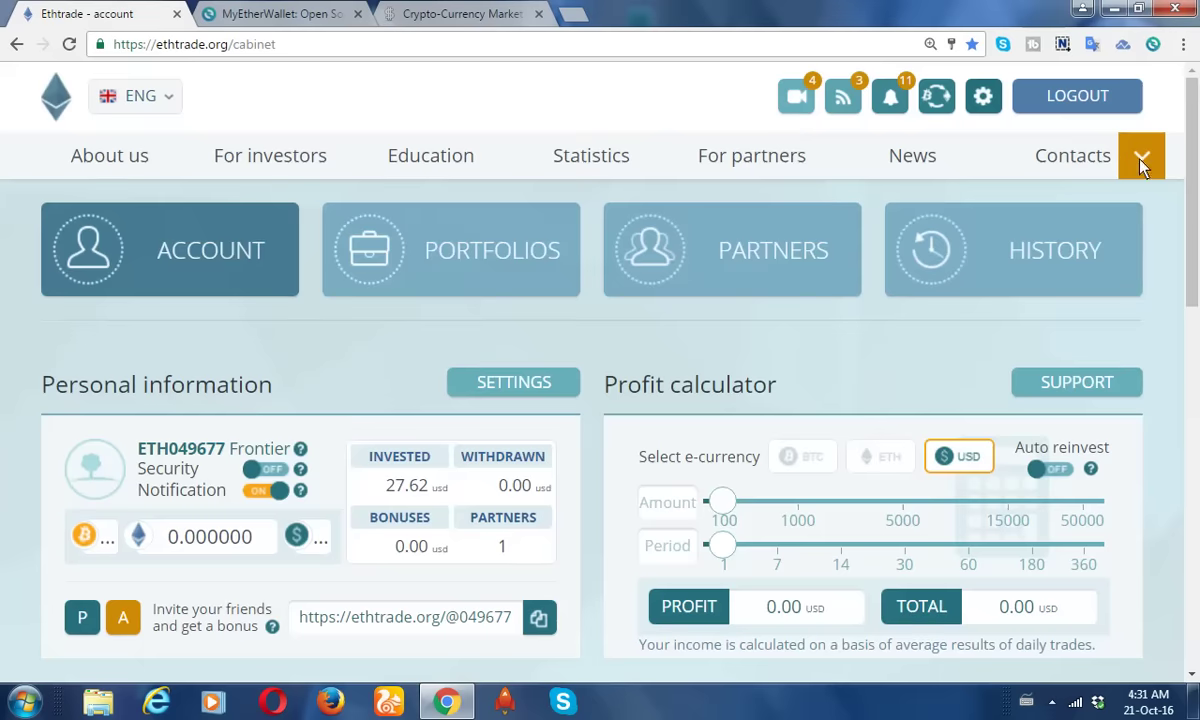
pyautogui.moveTo(1192, 162); pyautogui.dragTo(1196, 335)
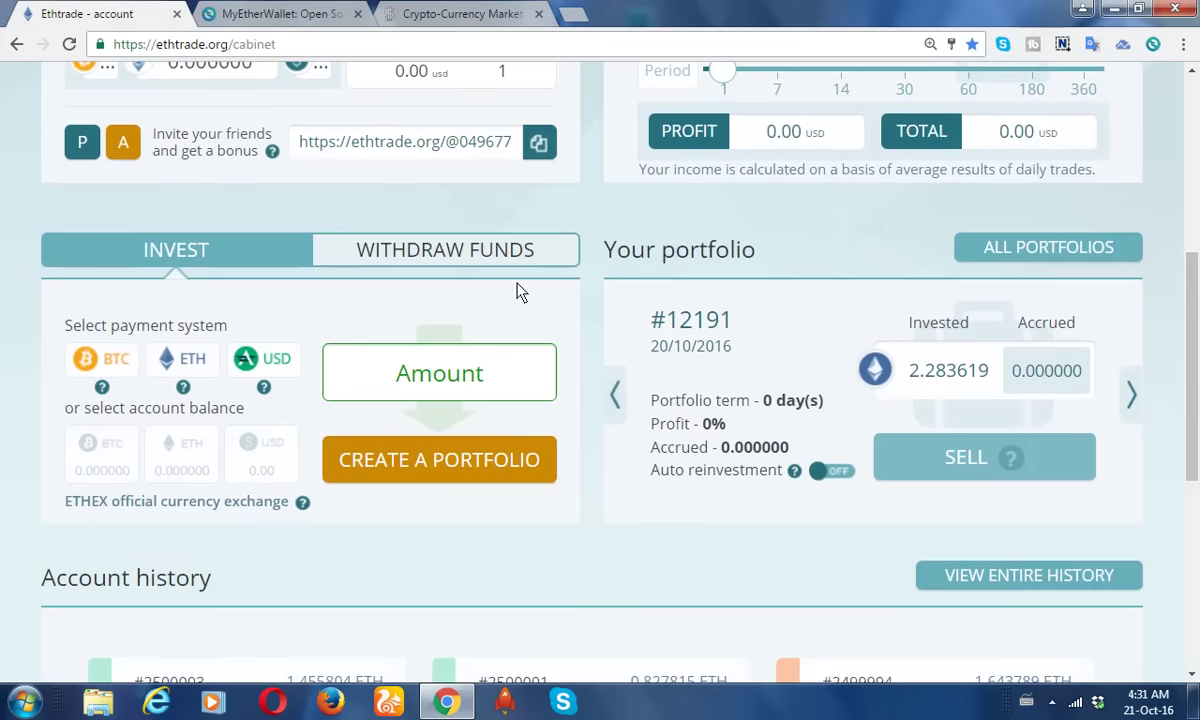
pyautogui.click(188, 362)
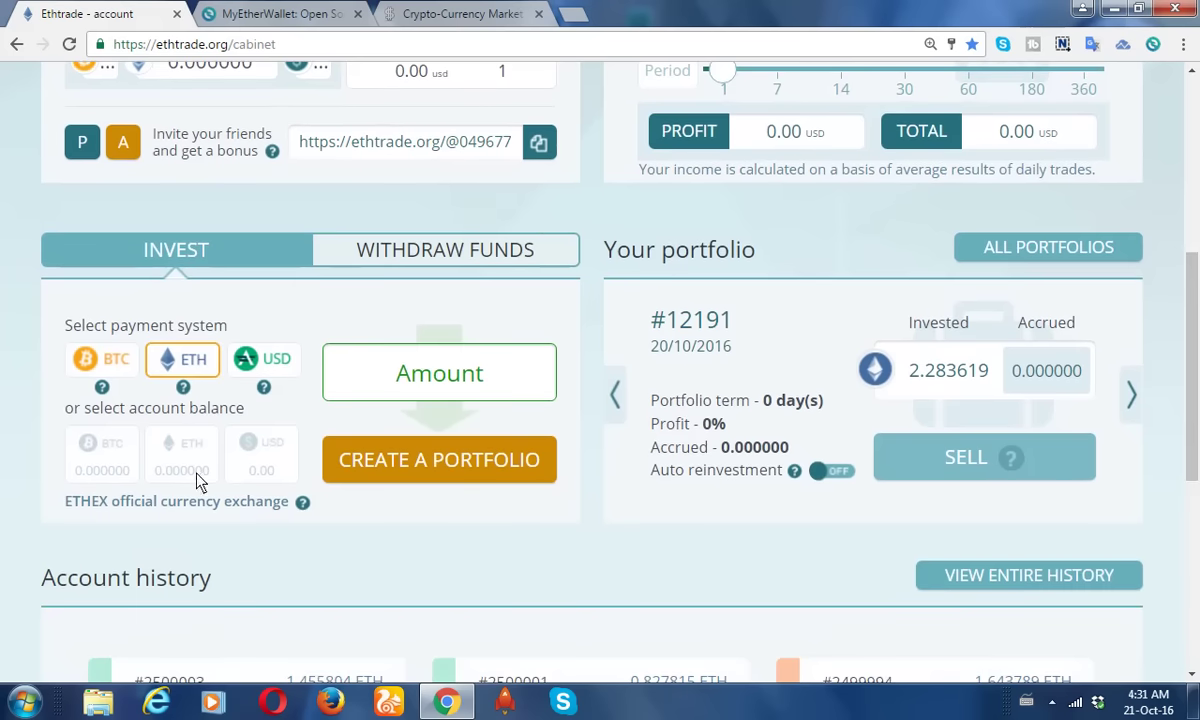
pyautogui.click(435, 385)
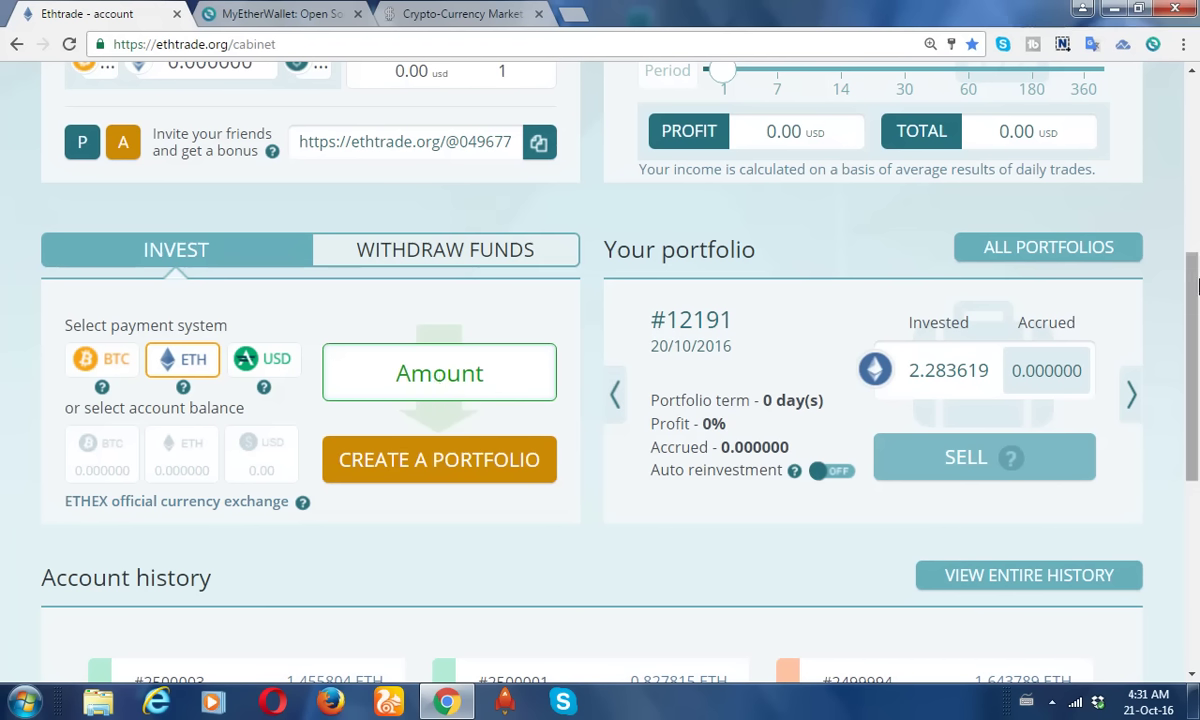
pyautogui.moveTo(1197, 292); pyautogui.dragTo(1197, 311)
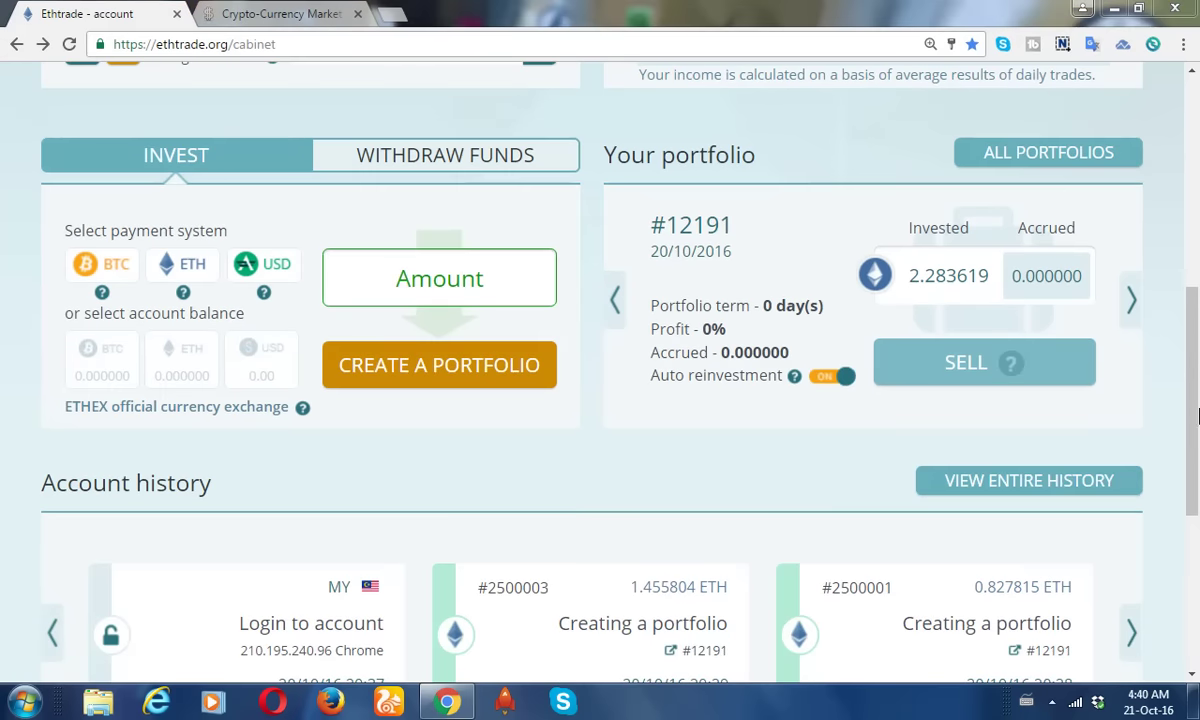
pyautogui.moveTo(1193, 433); pyautogui.dragTo(1196, 288)
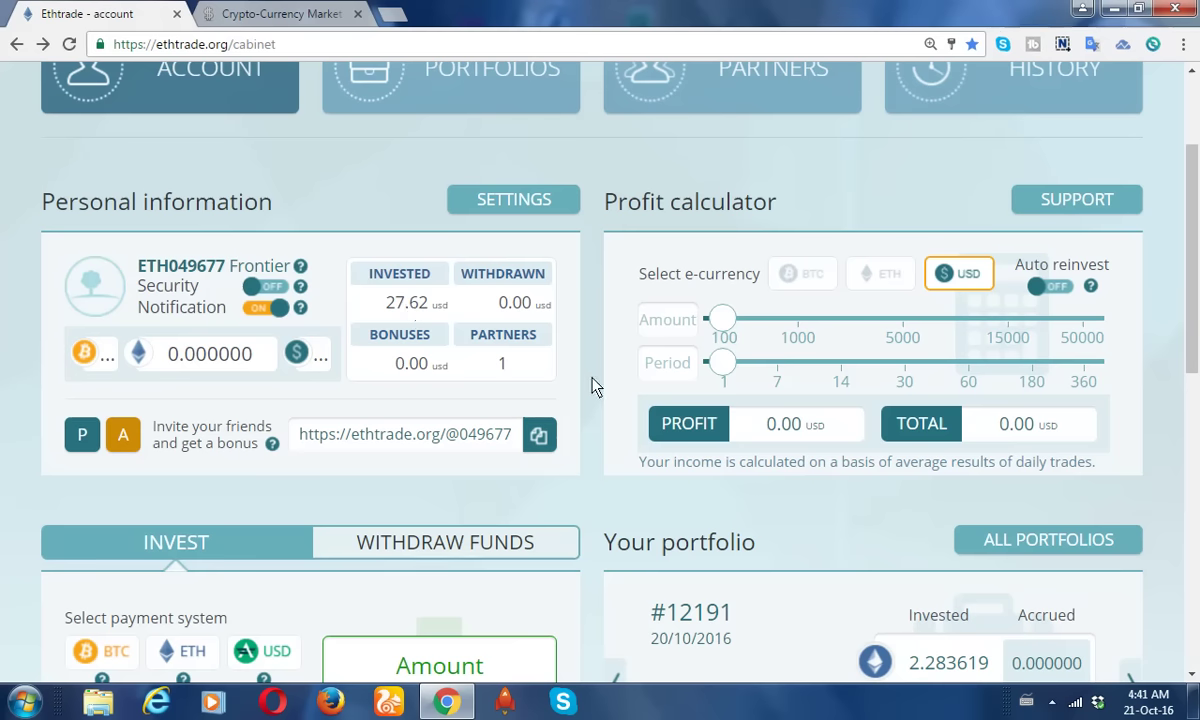
pyautogui.moveTo(1196, 288); pyautogui.dragTo(1196, 379)
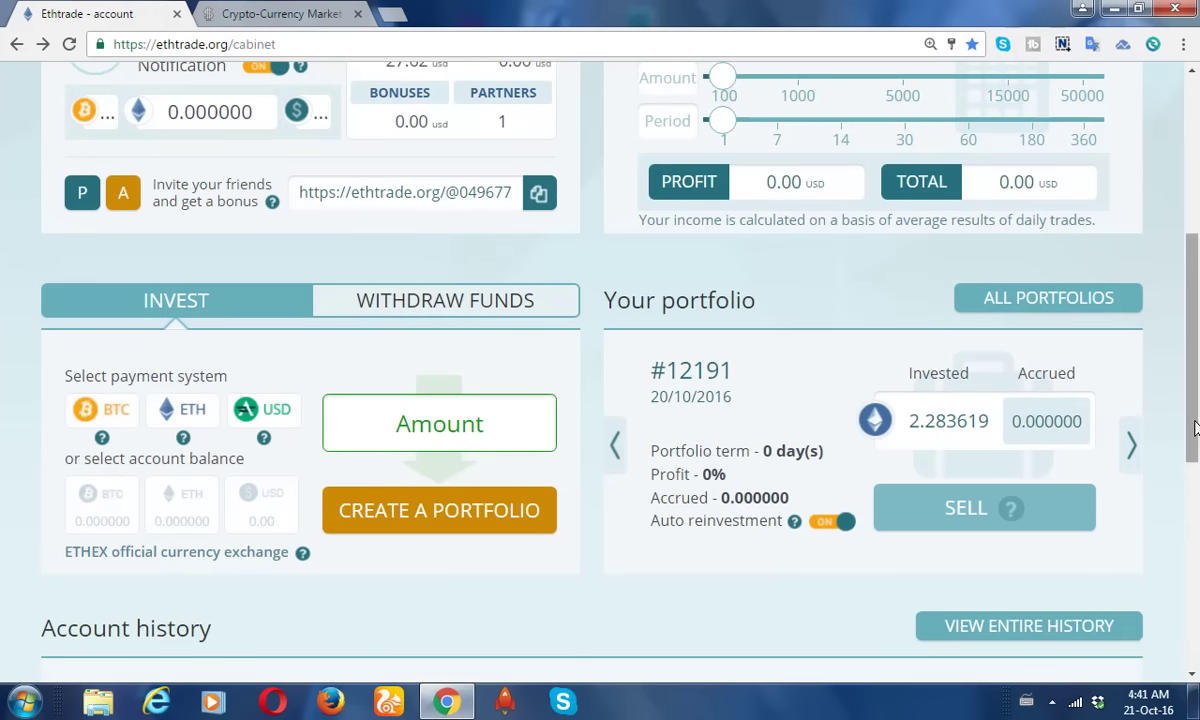
pyautogui.scroll(-1, 1195, 420)
pyautogui.scroll(-1, 1190, 450)
pyautogui.scroll(5, 1179, 375)
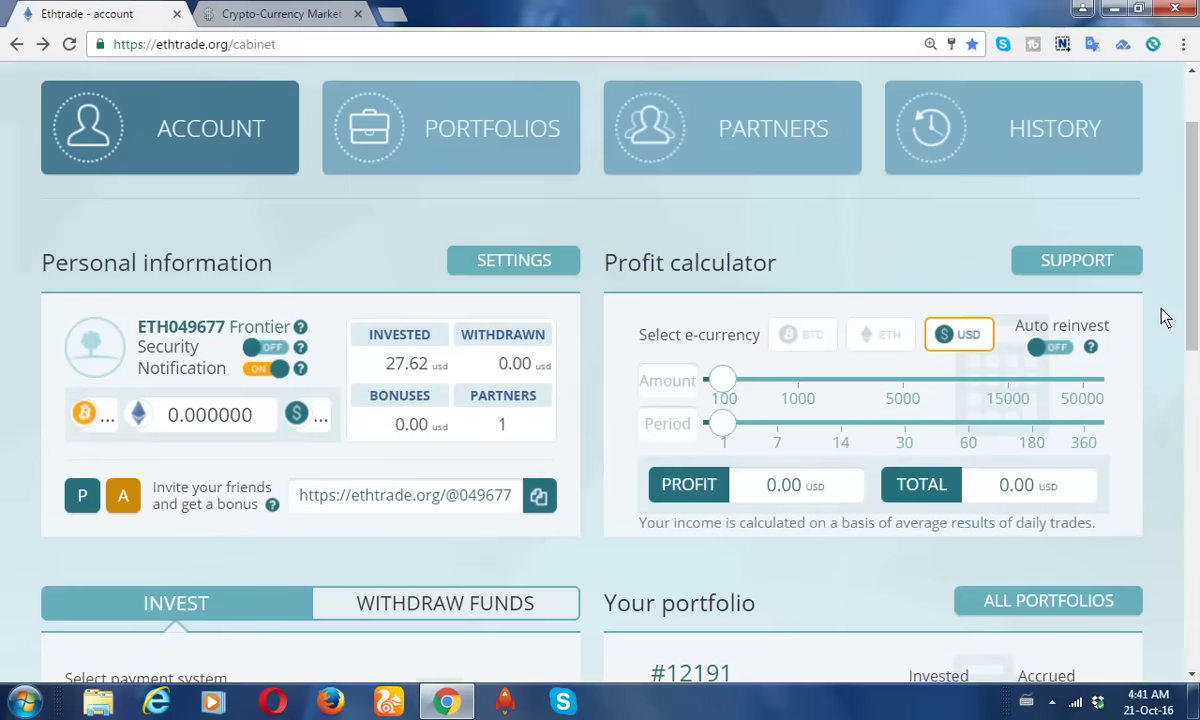